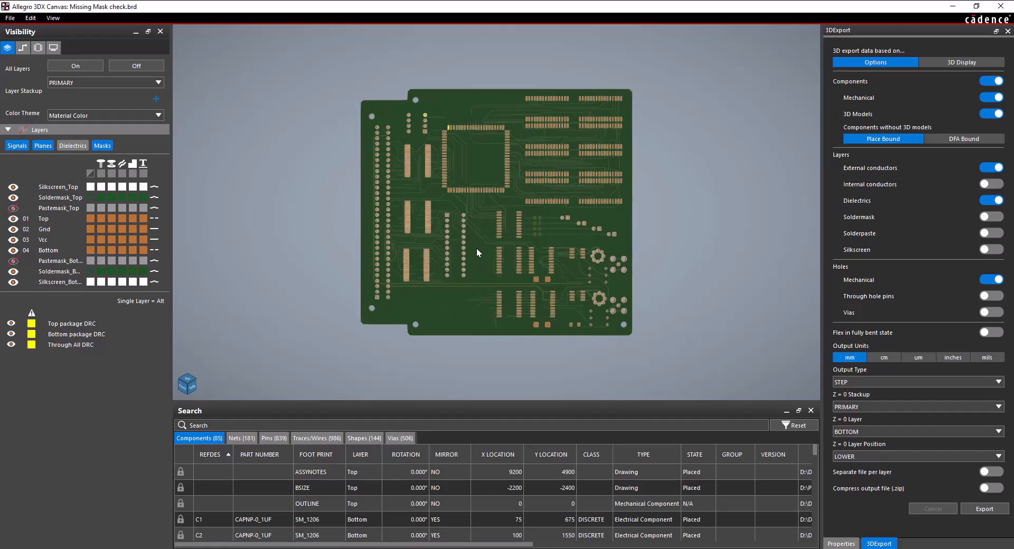
{"action": "scroll", "coordinate": [632, 226], "scroll_direction": "up", "scroll_amount": 3}
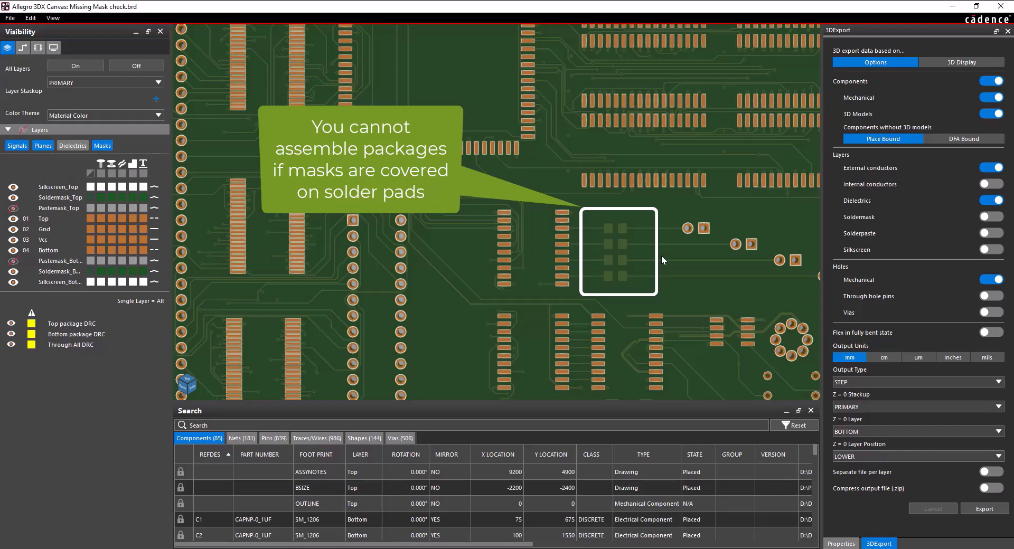
Examine the solder pads covered by mask on the board in the 3D canvas, and close the canvas
{"action": "left_click", "coordinate": [1001, 5]}
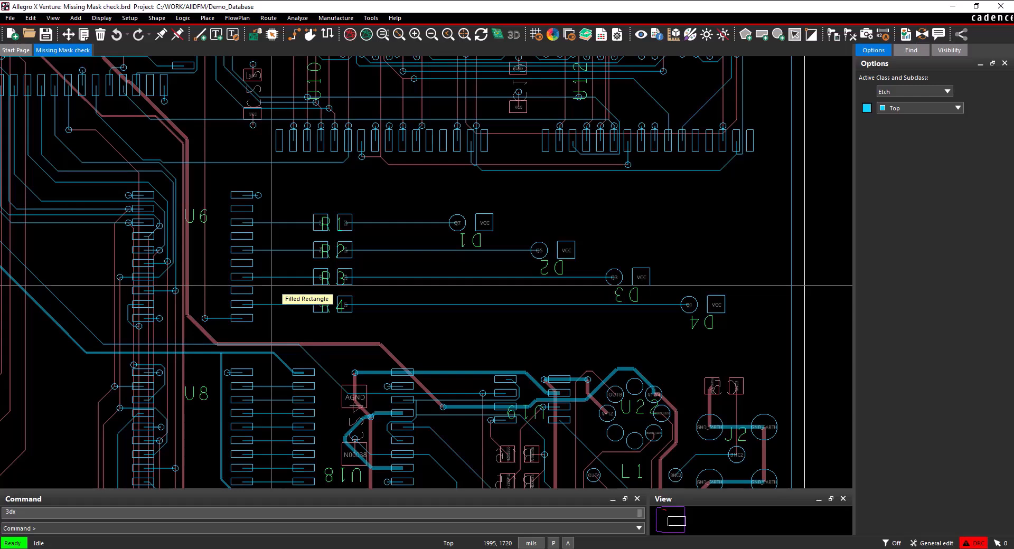
Open the padstack definition of the via beside U6, check its mask layers, and leave padstack editing
{"action": "left_click", "coordinate": [371, 18]}
{"action": "mouse_move", "coordinate": [417, 43]}
{"action": "left_click", "coordinate": [498, 44]}
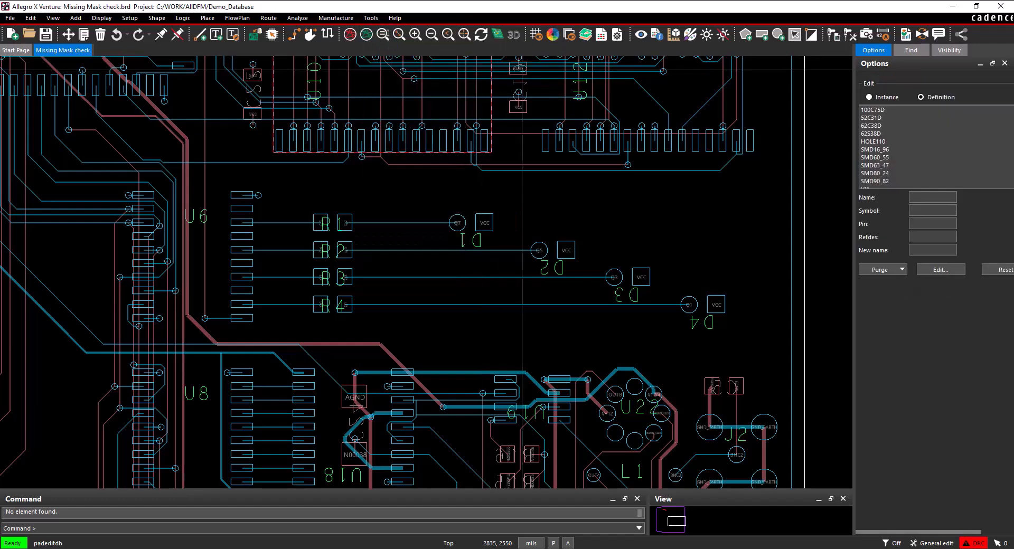
{"action": "left_click", "coordinate": [263, 197]}
{"action": "right_click", "coordinate": [262, 197]}
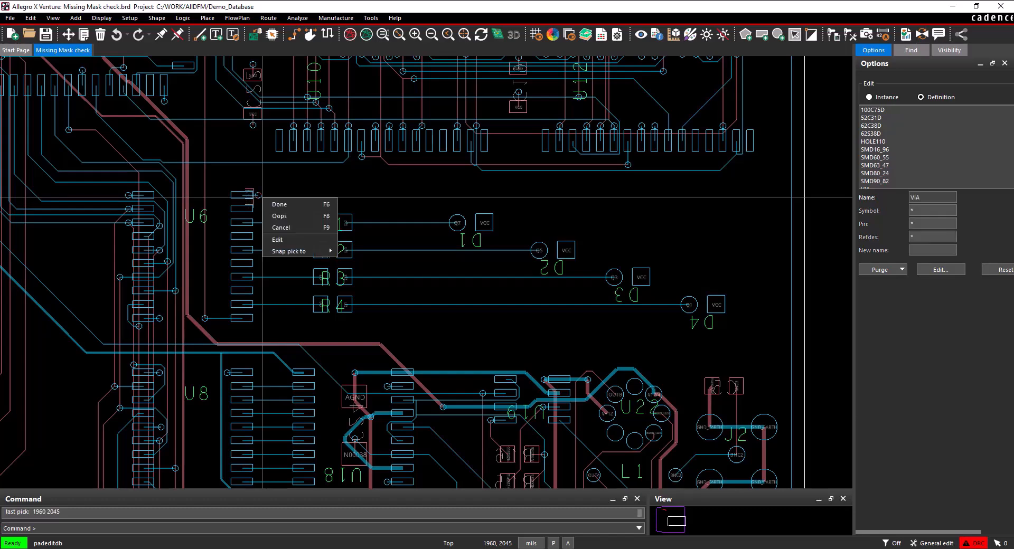
{"action": "left_click", "coordinate": [302, 244]}
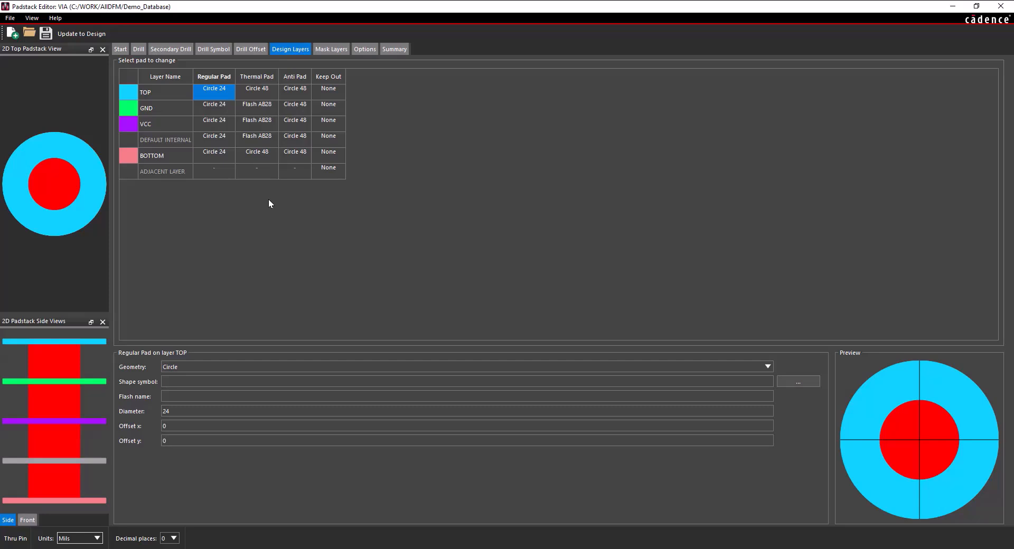
{"action": "left_click", "coordinate": [342, 51]}
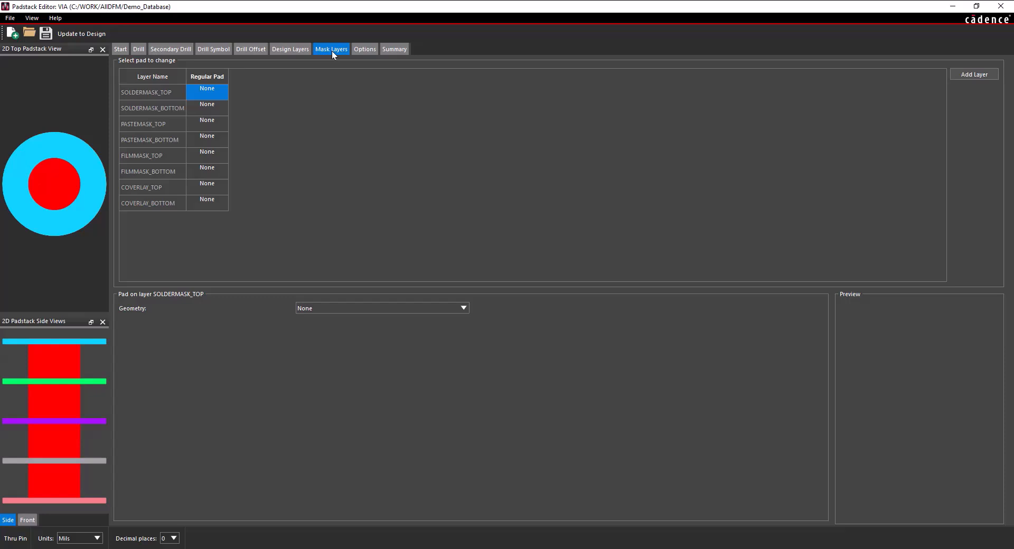
{"action": "left_click", "coordinate": [1000, 7]}
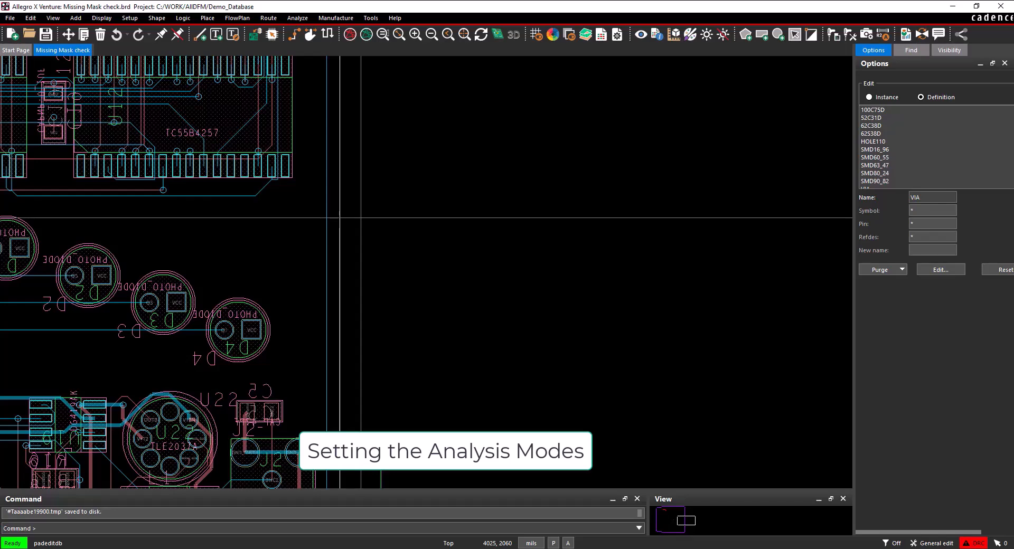
{"action": "key", "text": "Escape"}
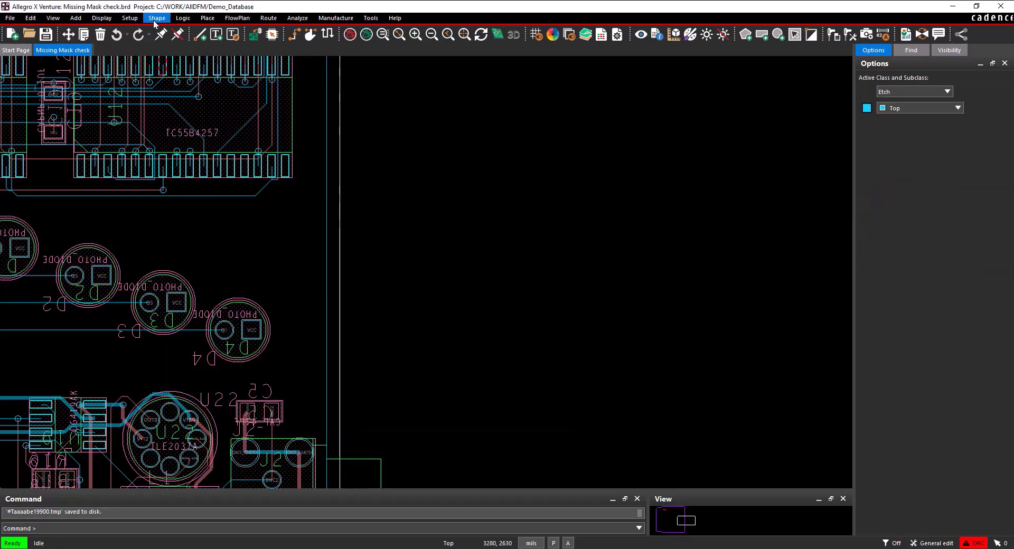
In the constraint Analysis Modes, turn on the Design for Fabrication annular ring Missing mask check for thru pins
{"action": "left_click", "coordinate": [130, 18]}
{"action": "mouse_move", "coordinate": [201, 216]}
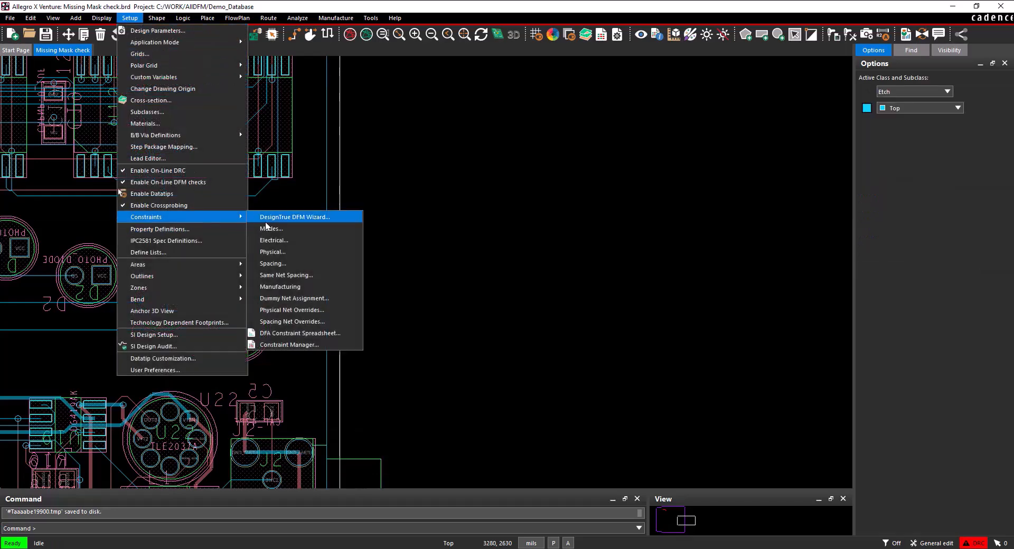
{"action": "left_click", "coordinate": [268, 228]}
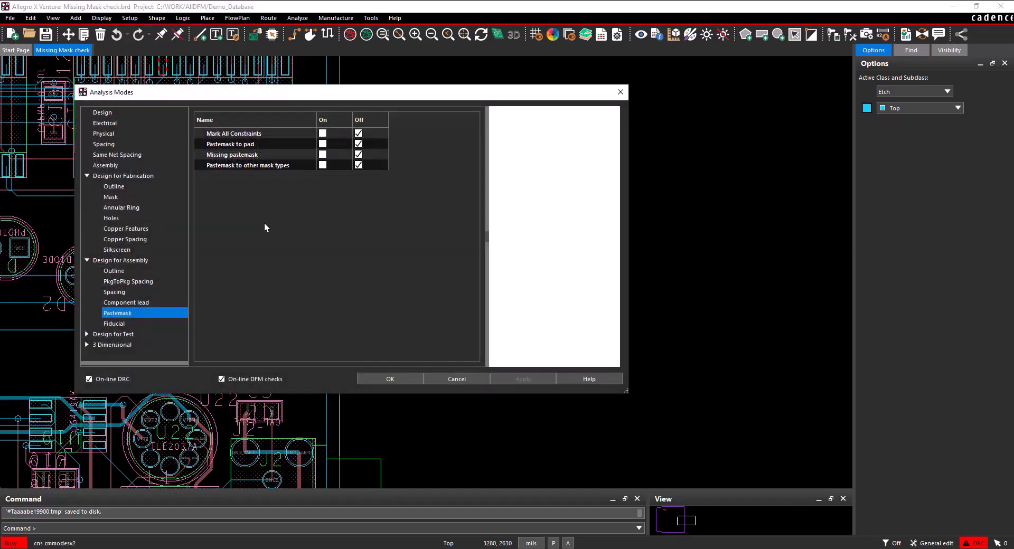
{"action": "left_click", "coordinate": [142, 207]}
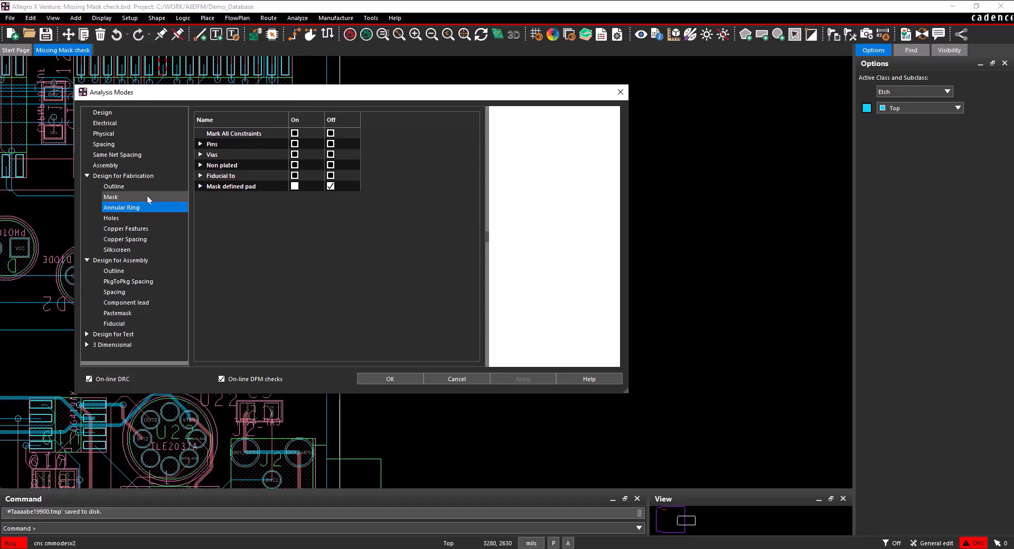
{"action": "left_click", "coordinate": [200, 144]}
{"action": "left_click", "coordinate": [210, 155]}
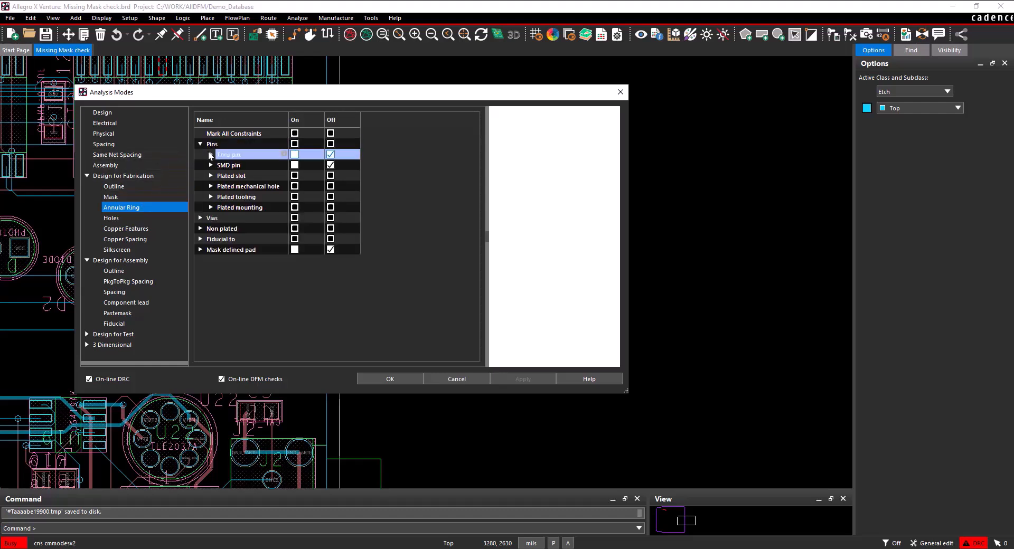
{"action": "left_click", "coordinate": [297, 163]}
{"action": "left_click", "coordinate": [297, 164]}
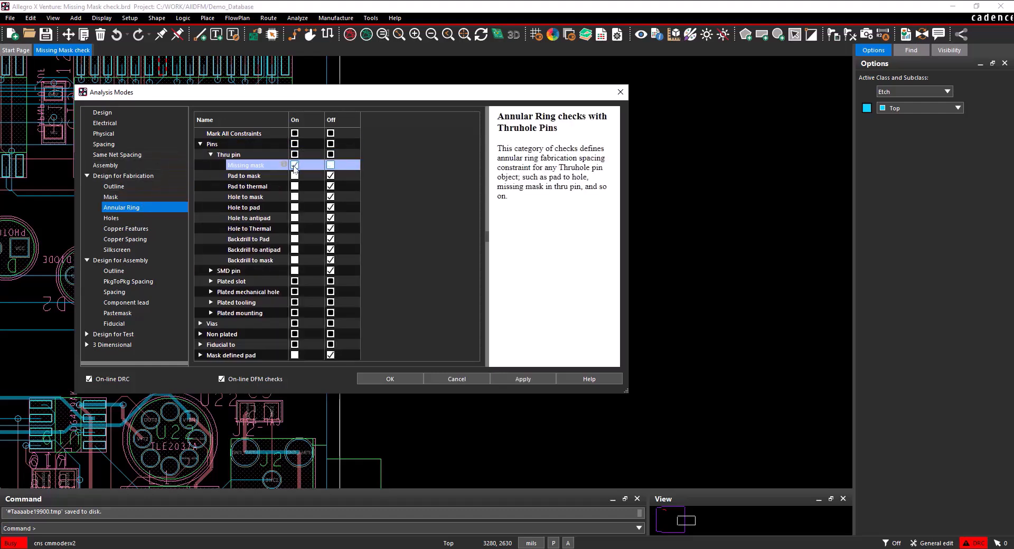
Turn on the annular ring Missing mask check for SMD pins and the Design for Assembly Missing pastemask check
{"action": "left_click", "coordinate": [210, 270]}
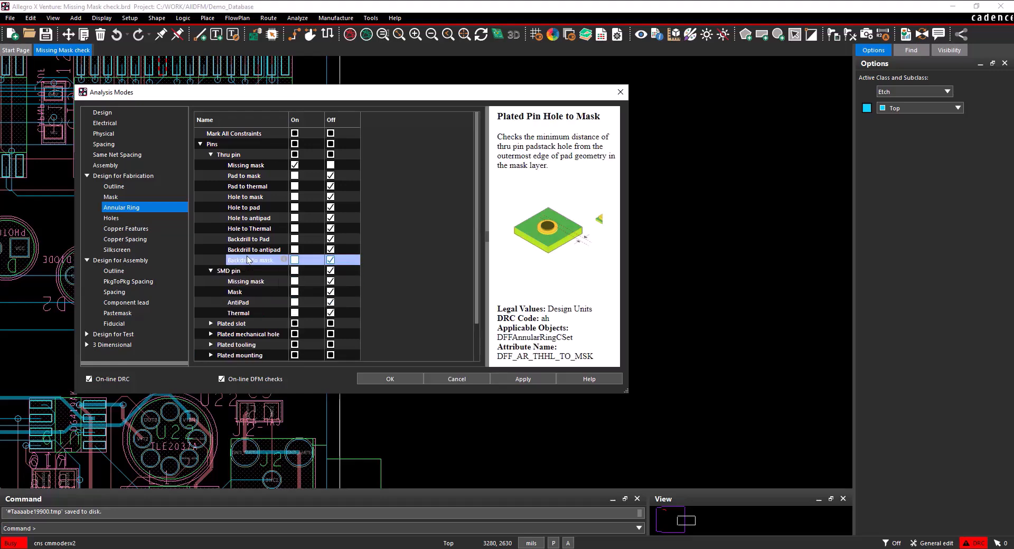
{"action": "scroll", "coordinate": [259, 280], "scroll_direction": "down", "scroll_amount": 2}
{"action": "left_click", "coordinate": [295, 241]}
{"action": "left_click", "coordinate": [295, 240]}
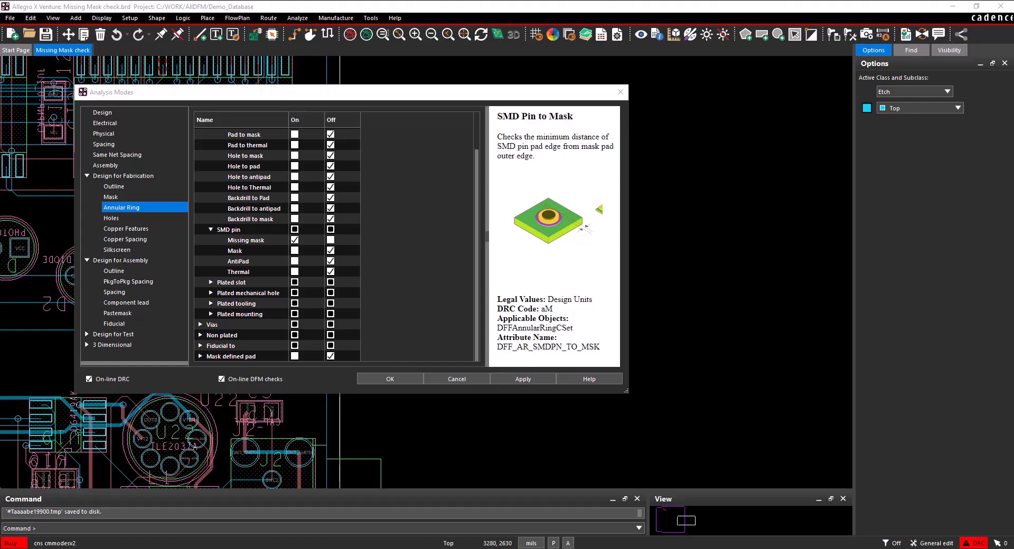
{"action": "left_click", "coordinate": [121, 313]}
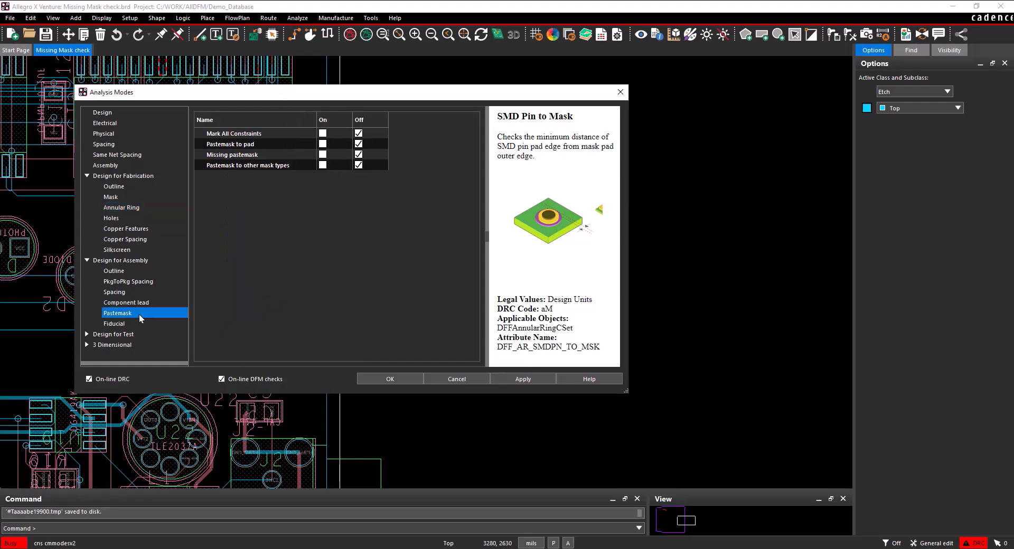
{"action": "left_click", "coordinate": [322, 155]}
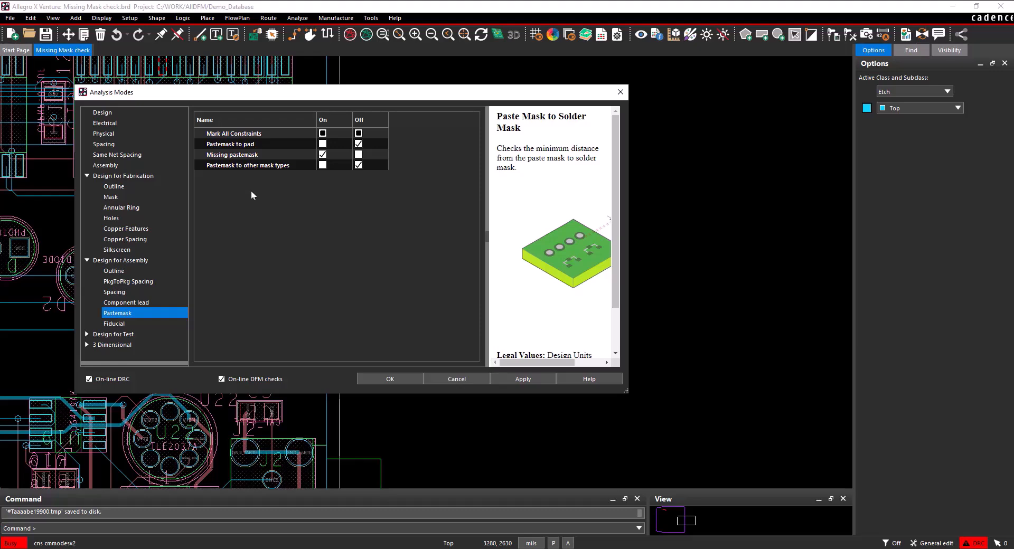
Add the VIA padstack to the Design for Fabrication tented via list, and apply the analysis modes
{"action": "left_click", "coordinate": [176, 176]}
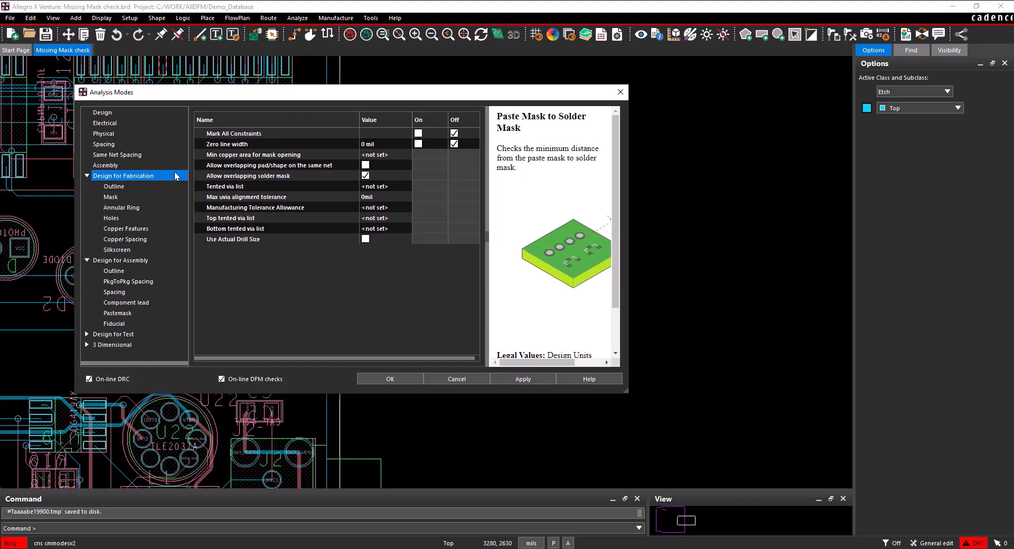
{"action": "left_click", "coordinate": [373, 187]}
{"action": "left_click", "coordinate": [376, 188]}
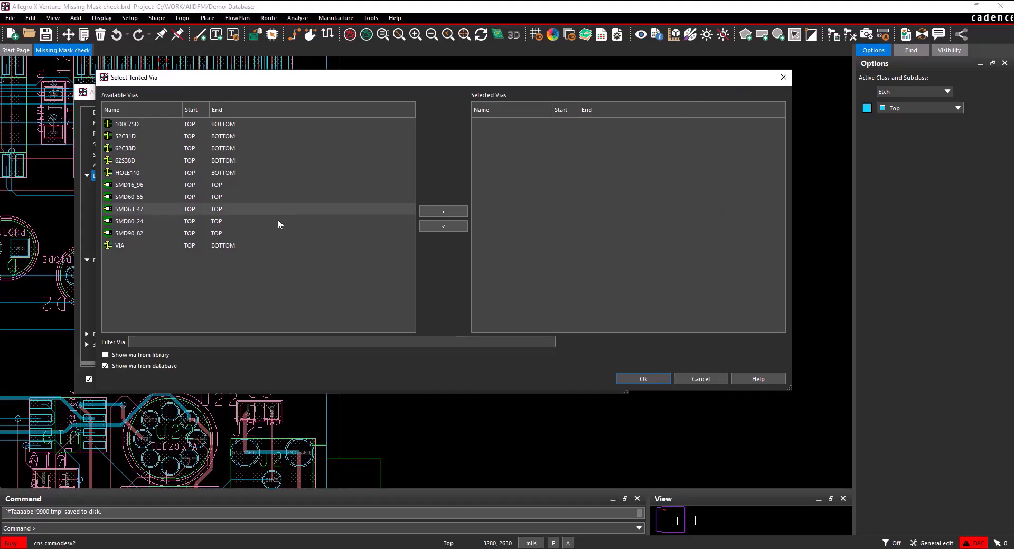
{"action": "left_click", "coordinate": [138, 246]}
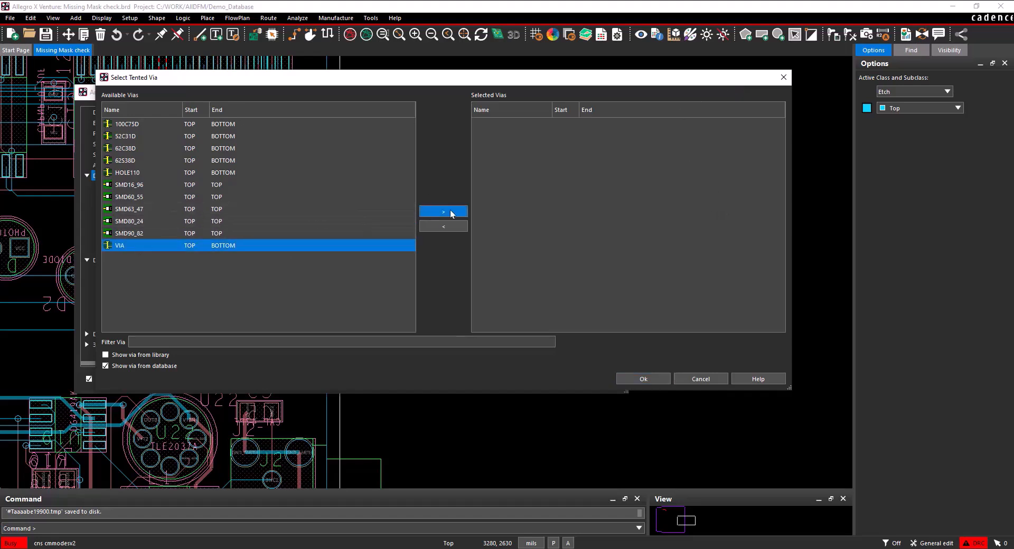
{"action": "left_click", "coordinate": [449, 212]}
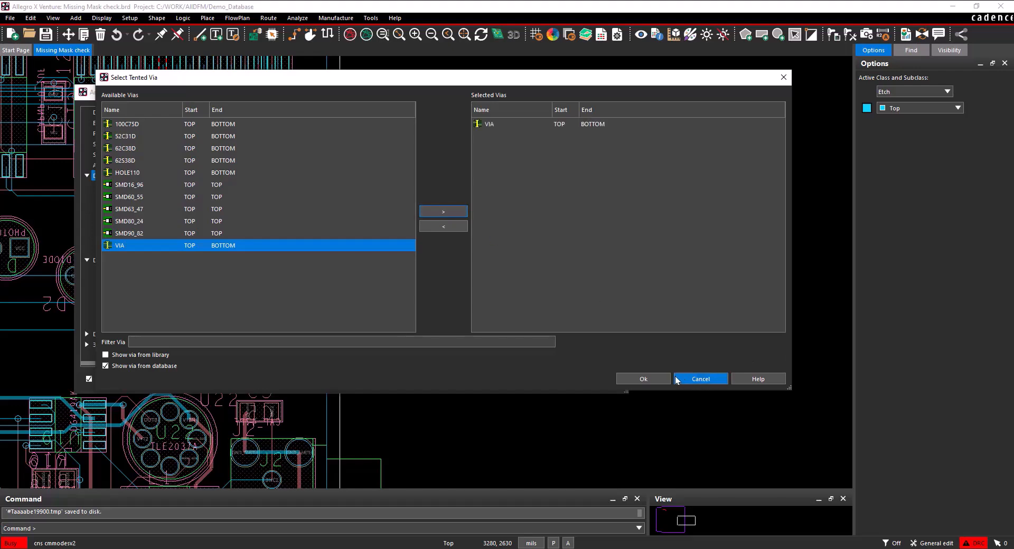
{"action": "left_click", "coordinate": [655, 380]}
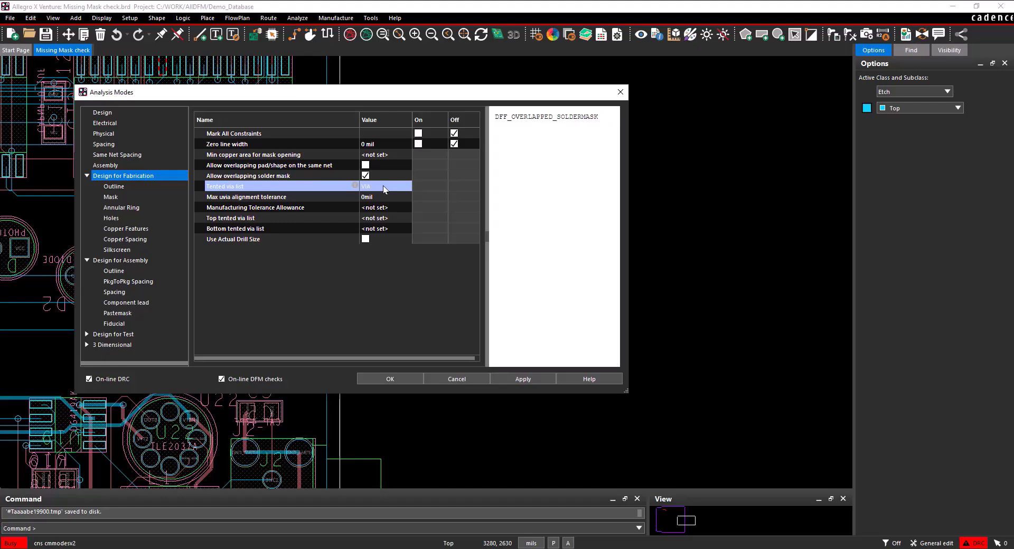
{"action": "left_click", "coordinate": [528, 378]}
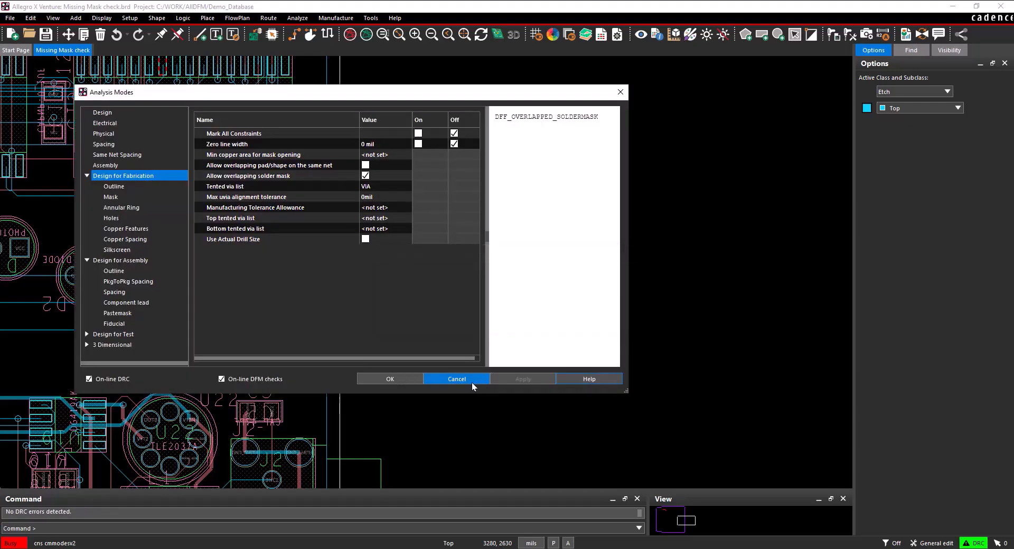
{"action": "left_click", "coordinate": [383, 379]}
In Constraint Manager, create a DFF annular ring constraint set named "Missing Soldermask" with Non-Etch usage
{"action": "left_click", "coordinate": [603, 36]}
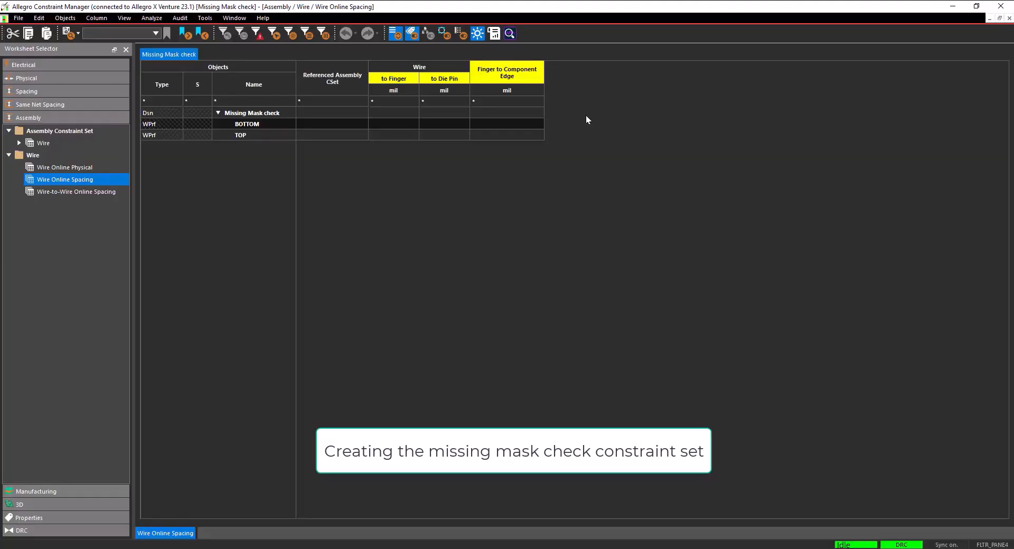
{"action": "left_click", "coordinate": [98, 492]}
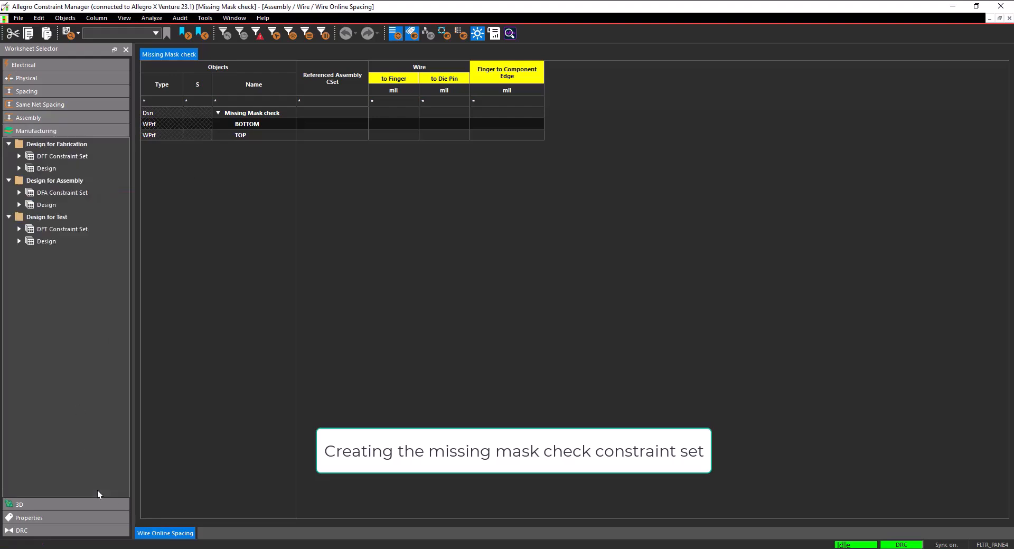
{"action": "left_click", "coordinate": [19, 156]}
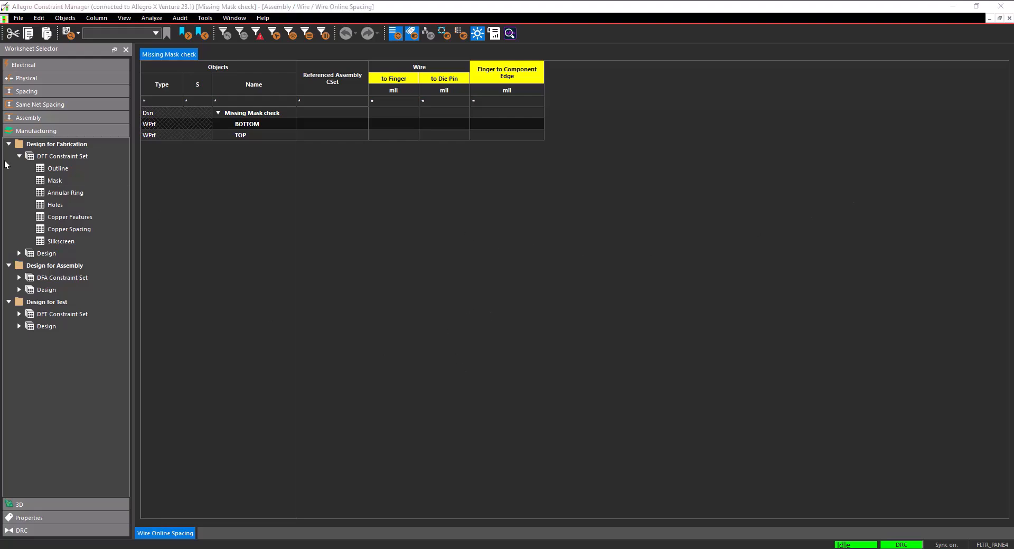
{"action": "left_click", "coordinate": [50, 193]}
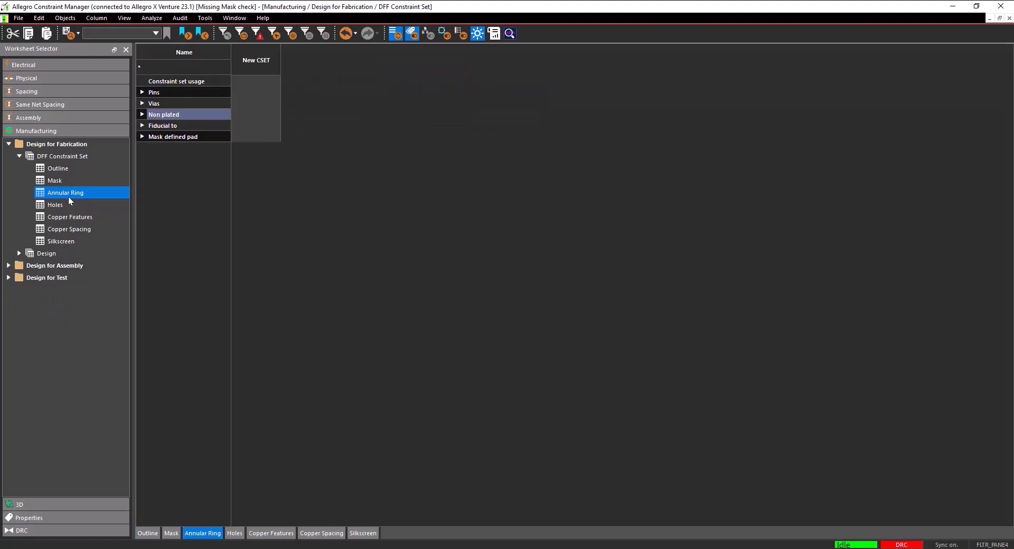
{"action": "left_click", "coordinate": [262, 65]}
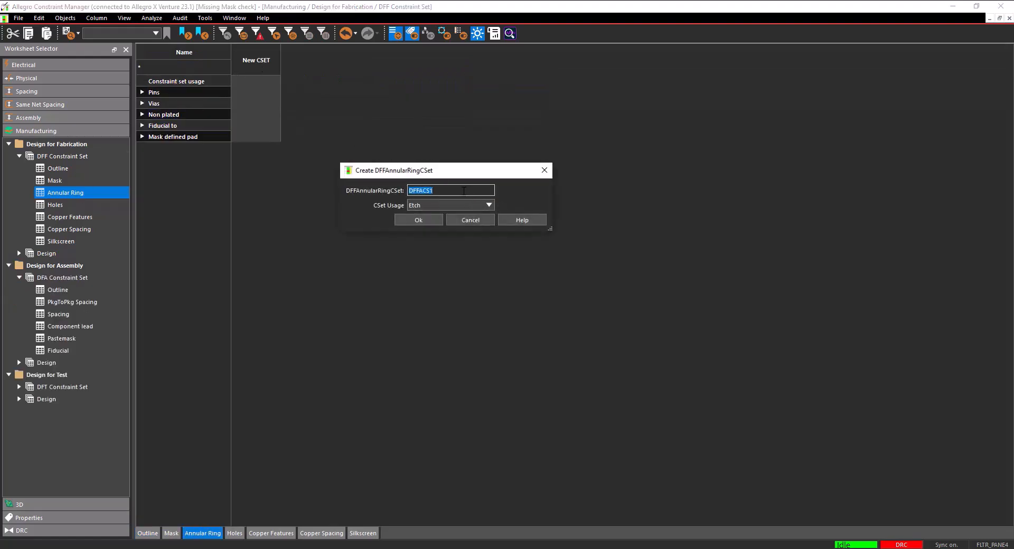
{"action": "type", "text": "Missing Soldermask"}
{"action": "left_click", "coordinate": [429, 206]}
{"action": "left_click", "coordinate": [430, 218]}
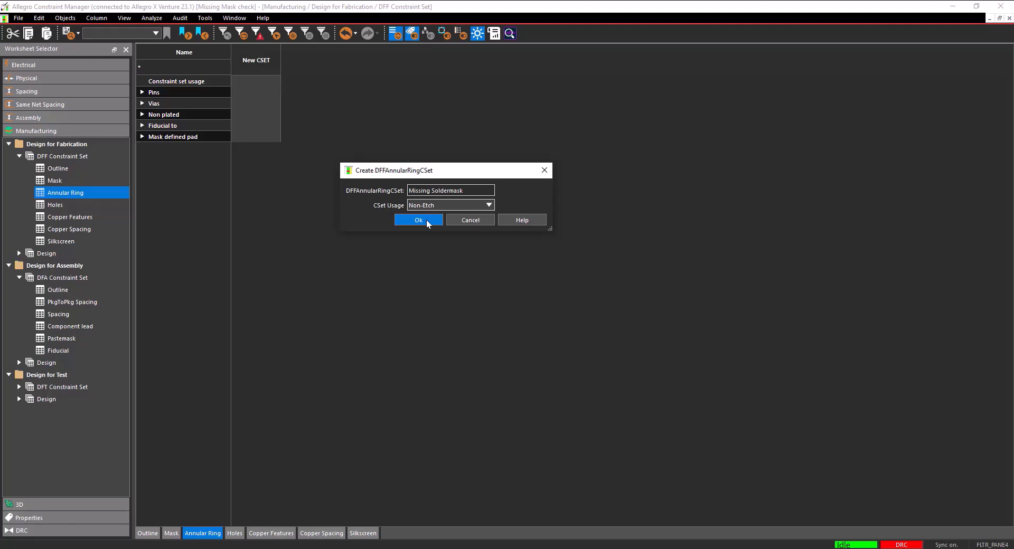
{"action": "left_click", "coordinate": [427, 223]}
In the Missing Soldermask set, expand the constraint rows for all pins, all vias, all non plated and fiducials
{"action": "left_click", "coordinate": [141, 91]}
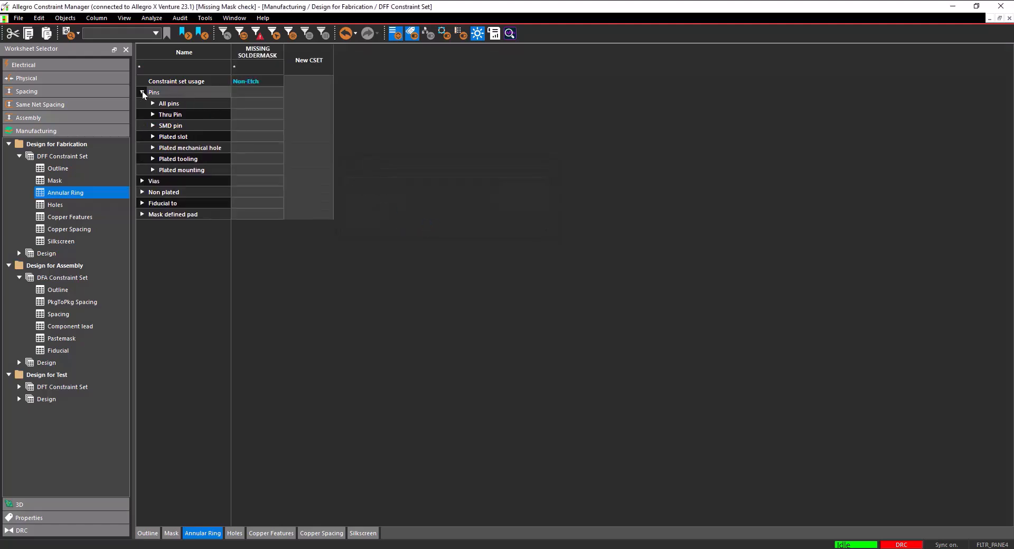
{"action": "left_click", "coordinate": [153, 103]}
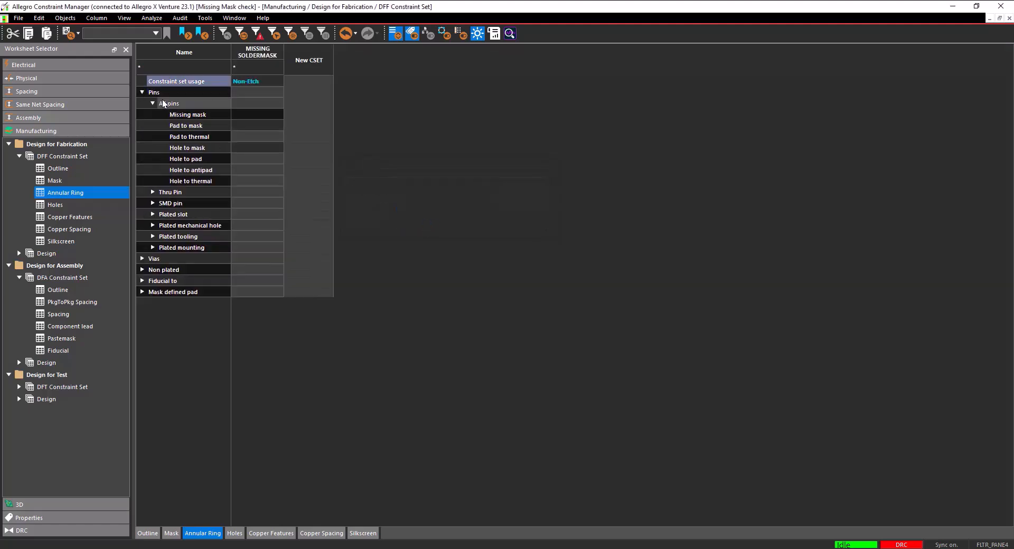
{"action": "left_click", "coordinate": [144, 259]}
{"action": "left_click", "coordinate": [153, 270]}
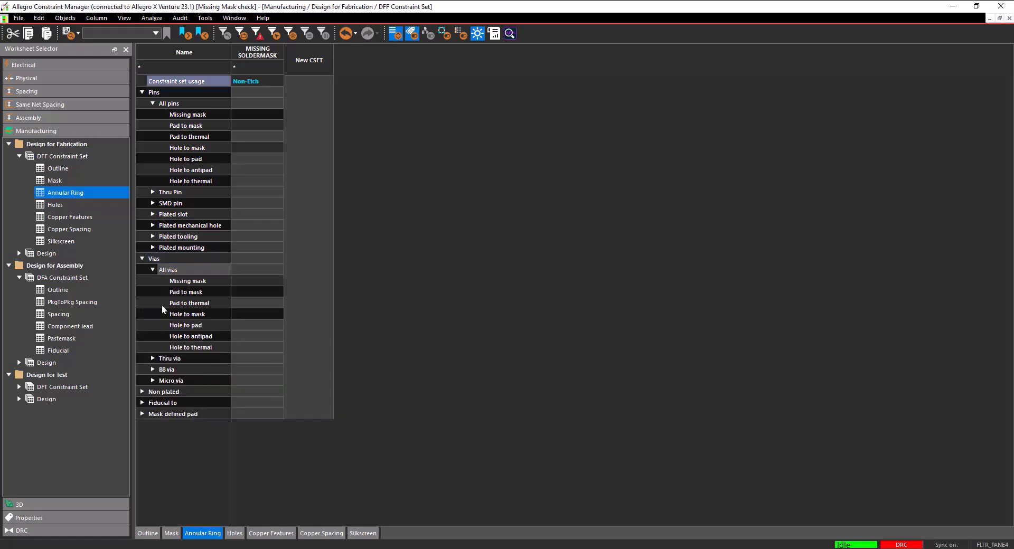
{"action": "left_click", "coordinate": [142, 392]}
{"action": "left_click", "coordinate": [153, 403]}
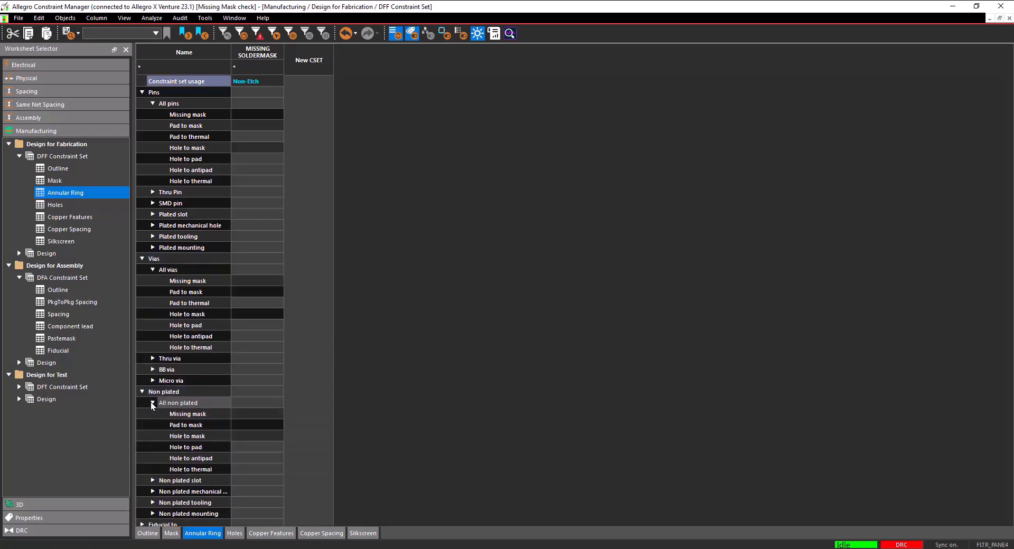
{"action": "left_click", "coordinate": [142, 524]}
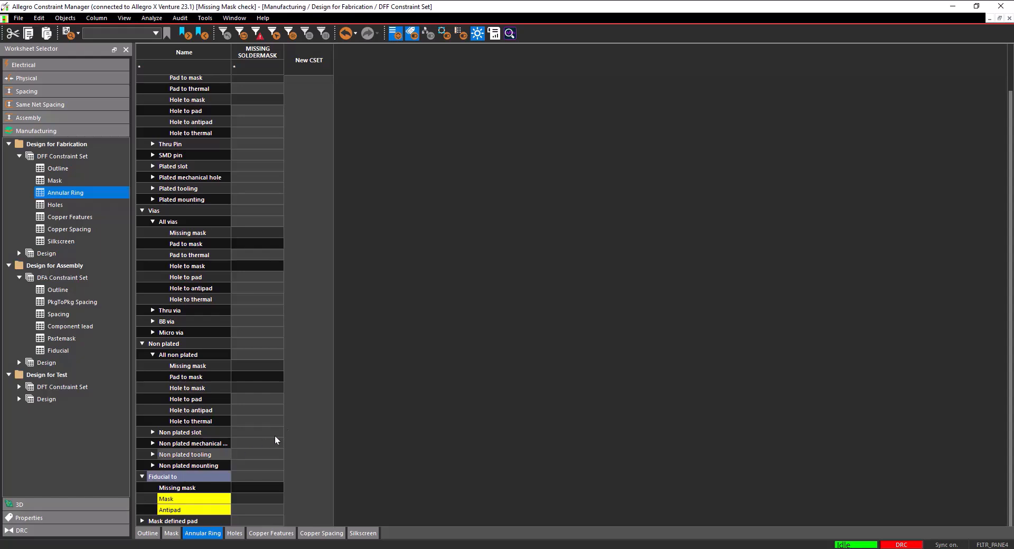
Set Missing mask to On for all pins, all vias, all non plated and fiducials in the Missing Soldermask set
{"action": "scroll", "coordinate": [264, 439], "scroll_direction": "up", "scroll_amount": 3}
{"action": "left_click", "coordinate": [271, 114]}
{"action": "left_click", "coordinate": [270, 113]}
{"action": "left_click", "coordinate": [260, 281]}
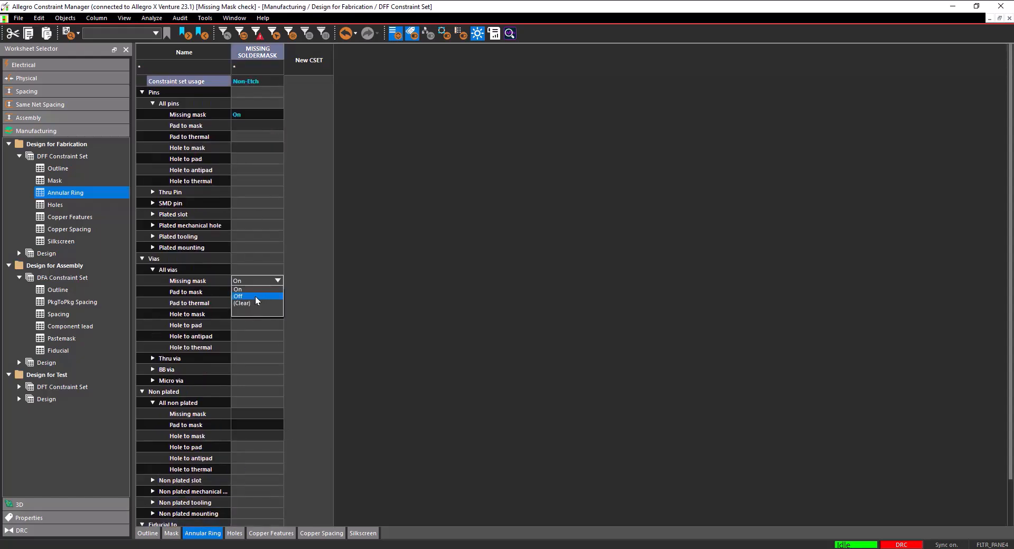
{"action": "left_click", "coordinate": [254, 290]}
{"action": "left_click", "coordinate": [252, 414]}
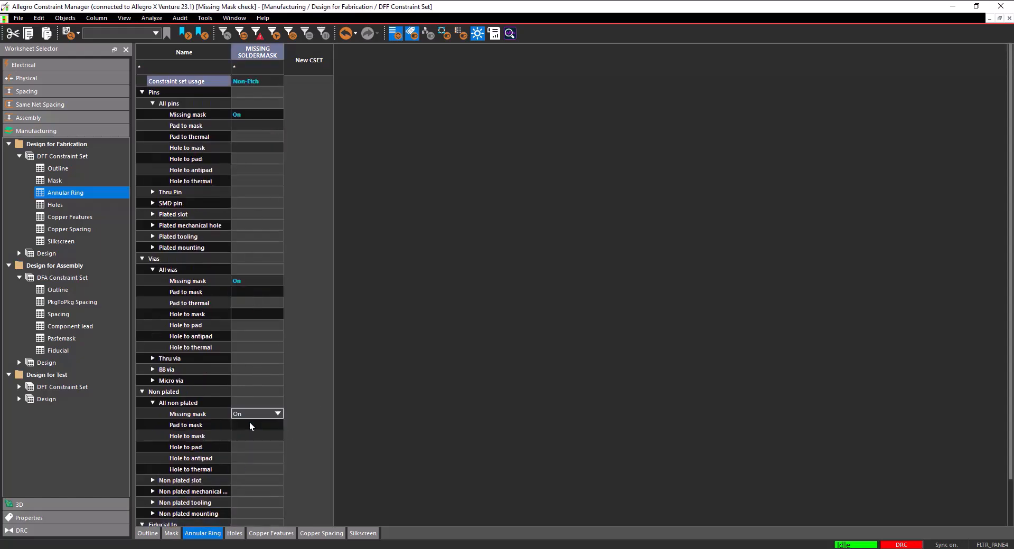
{"action": "scroll", "coordinate": [249, 422], "scroll_direction": "down", "scroll_amount": 2}
{"action": "left_click", "coordinate": [252, 489]}
{"action": "left_click", "coordinate": [253, 498]}
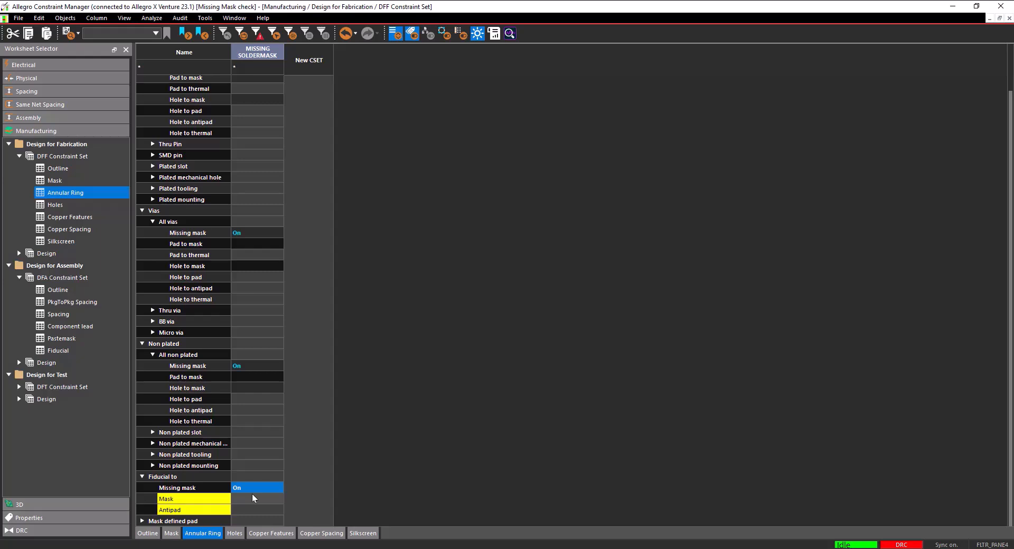
Create a DFA pastemask constraint set named "Missing Pastemask" with Non-Etch usage, and set its Missing pastemask check to On
{"action": "left_click", "coordinate": [61, 278]}
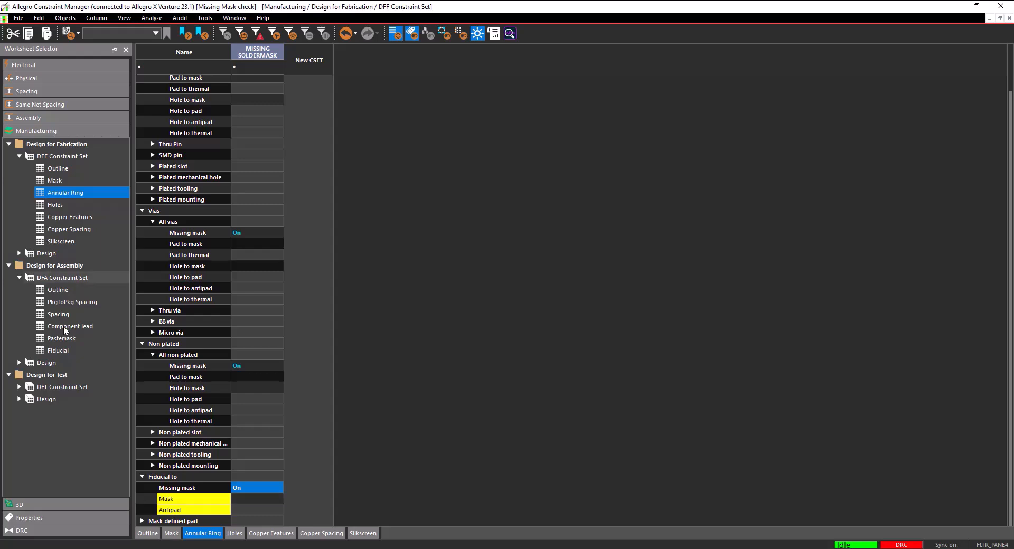
{"action": "left_click", "coordinate": [66, 341]}
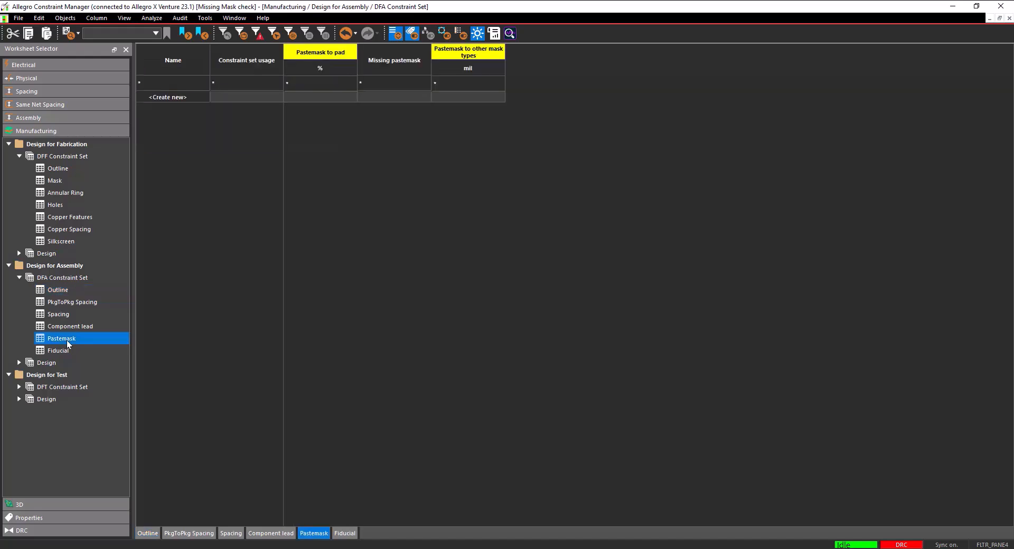
{"action": "left_click", "coordinate": [186, 95]}
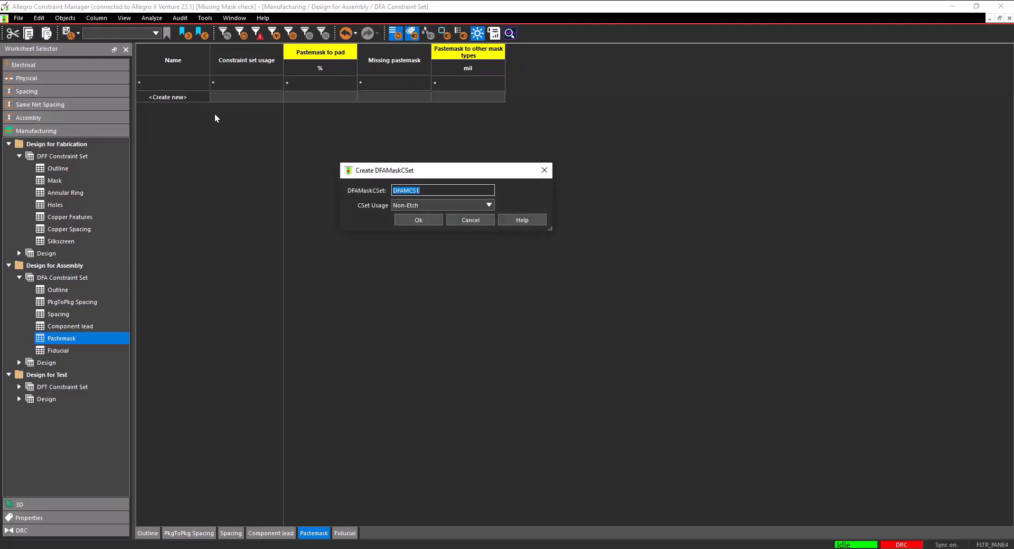
{"action": "type", "text": "Missing Pastemask"}
{"action": "left_click", "coordinate": [419, 220]}
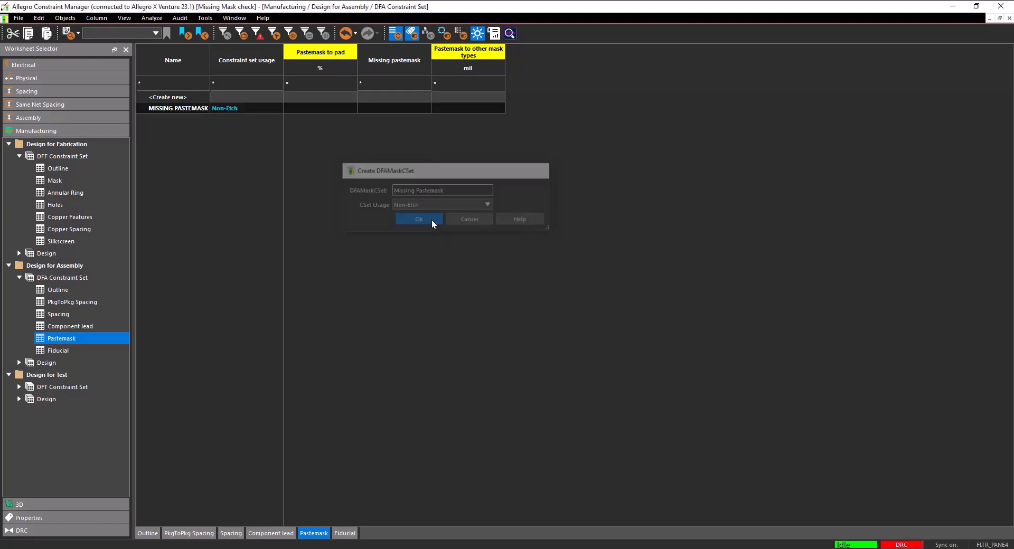
{"action": "left_click", "coordinate": [378, 110]}
{"action": "left_click", "coordinate": [379, 117]}
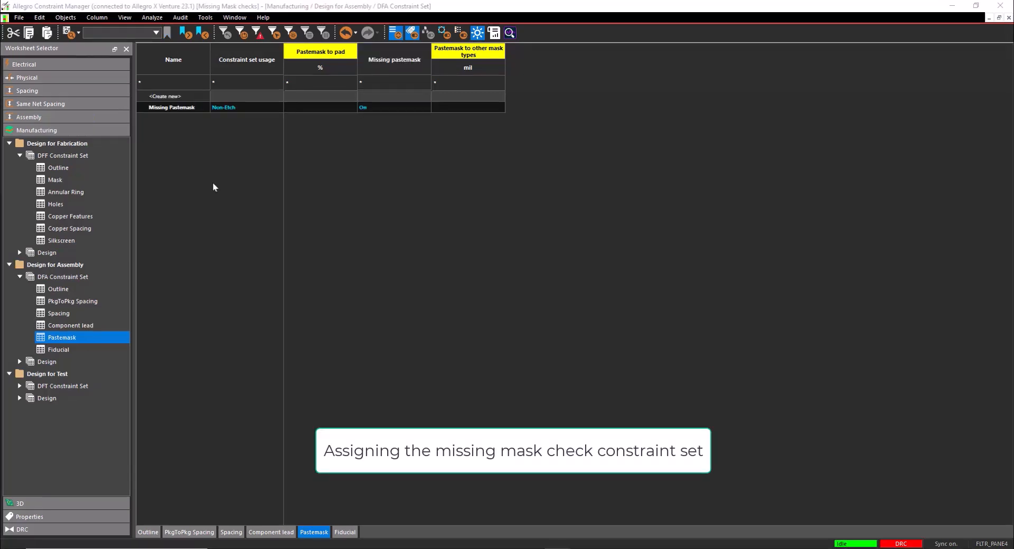
In the Design for Assembly design-level Pastemask worksheet, examine the Referenced DFA CSet for pastemask layers and the Not in stackup subclass group options
{"action": "left_click", "coordinate": [20, 362]}
{"action": "left_click", "coordinate": [58, 422]}
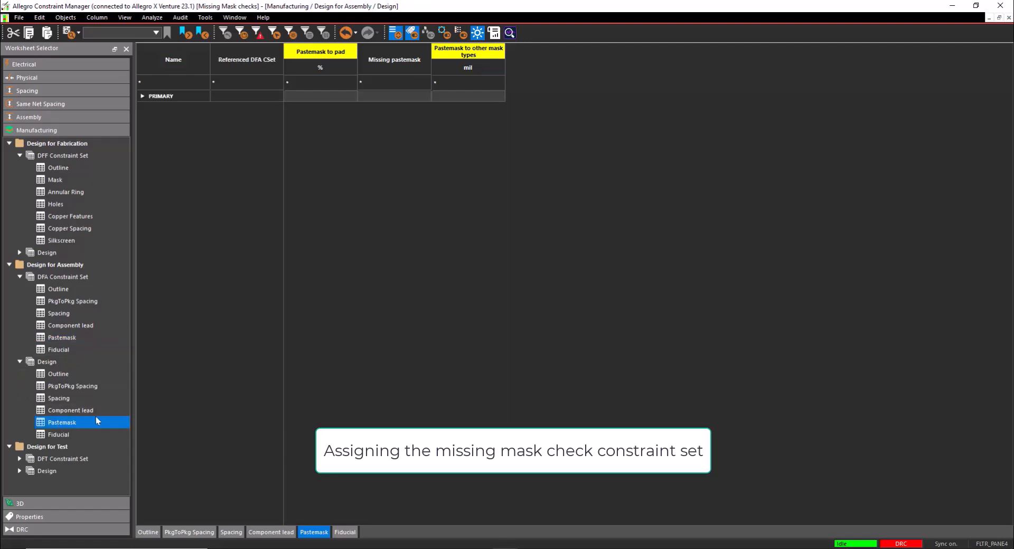
{"action": "left_click", "coordinate": [142, 96]}
{"action": "left_click", "coordinate": [182, 108]}
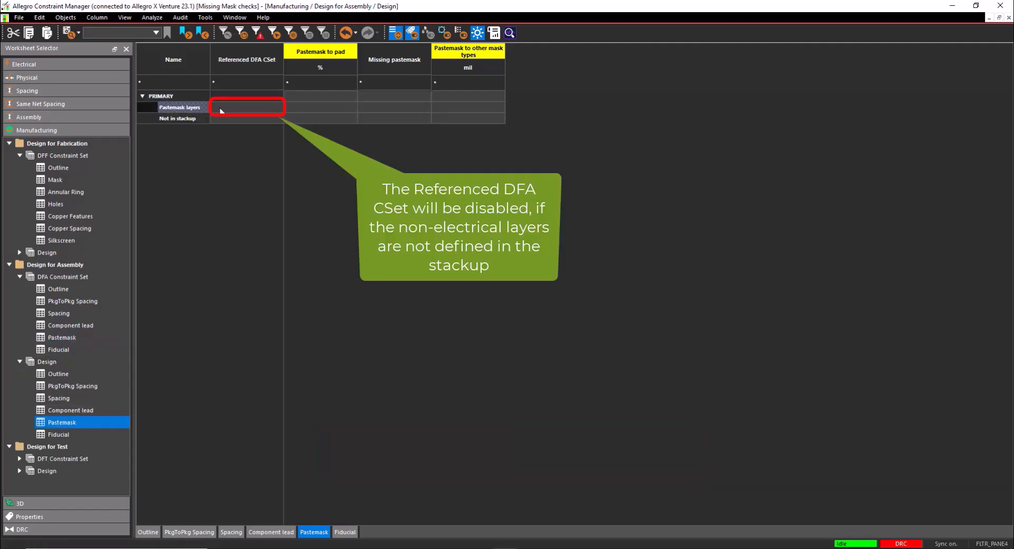
{"action": "left_click", "coordinate": [222, 111]}
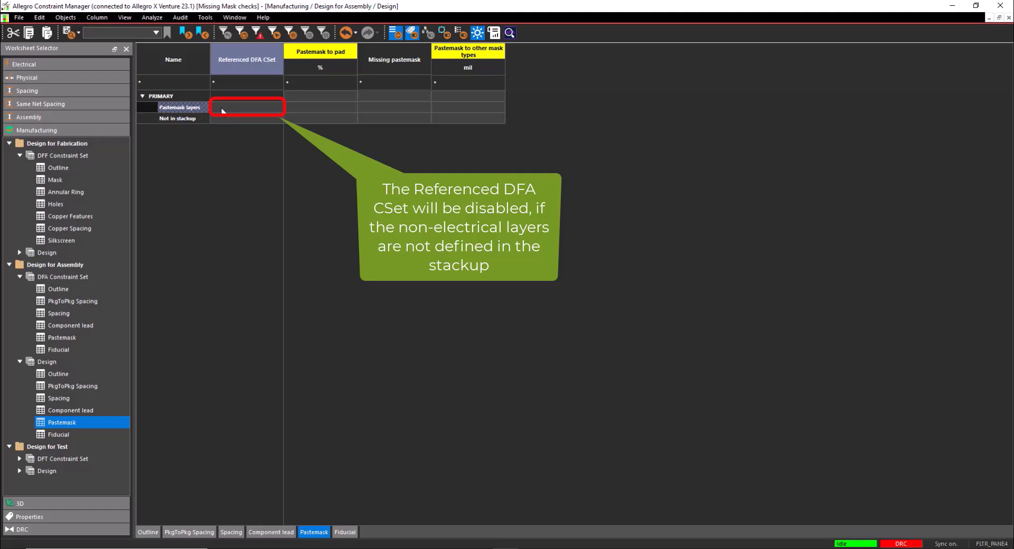
{"action": "left_click", "coordinate": [200, 122]}
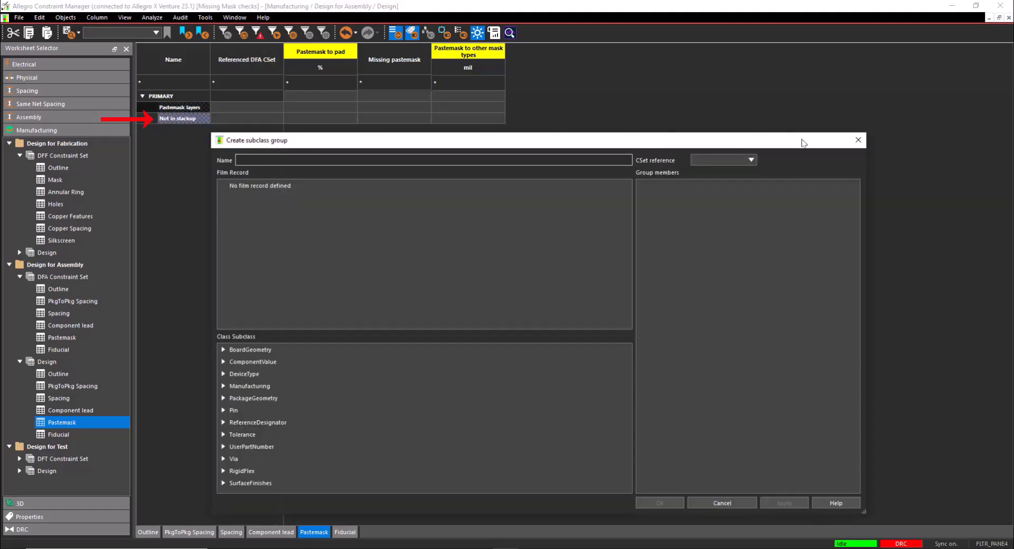
{"action": "left_click", "coordinate": [858, 141]}
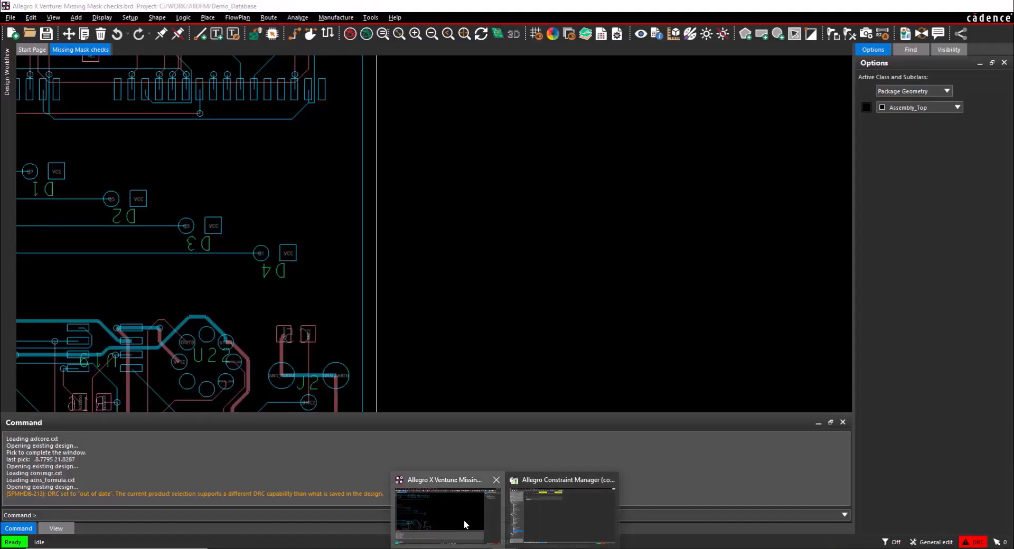
Switch to Allegro X Venture and define top and bottom pastemask and soldermask layers in the board's cross-section
{"action": "left_click", "coordinate": [463, 520]}
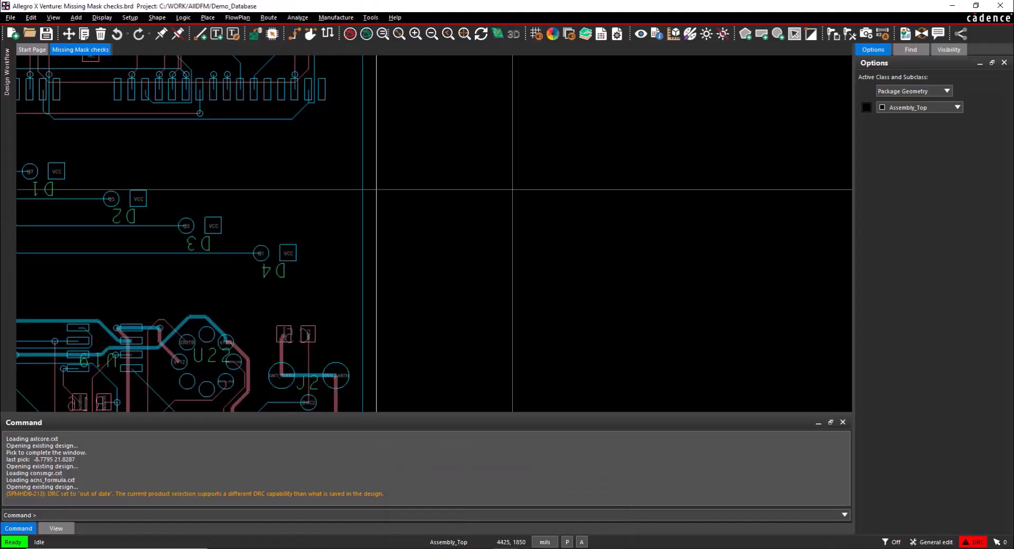
{"action": "left_click", "coordinate": [586, 35]}
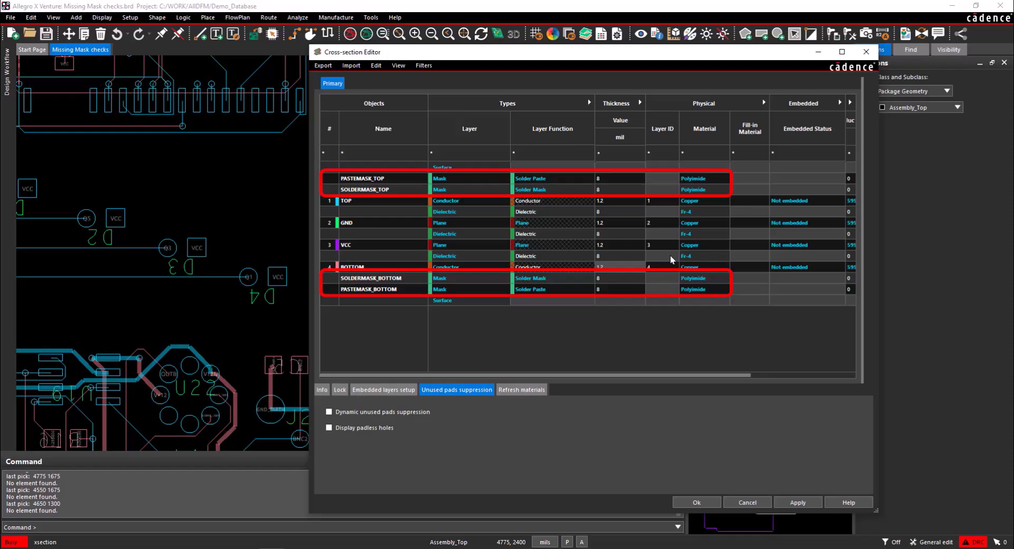
{"action": "left_click", "coordinate": [692, 503]}
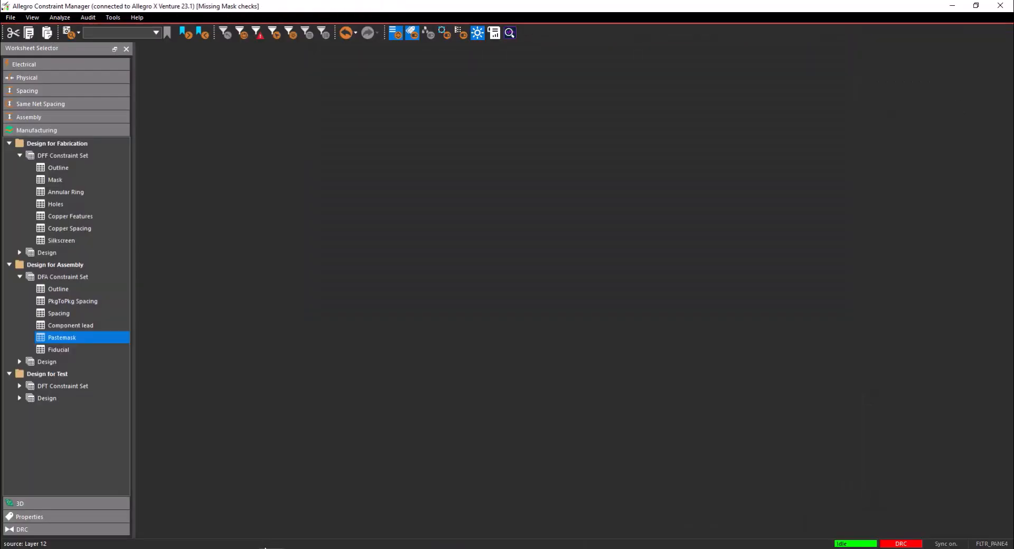
In Constraint Manager's design-level DFF Annular Ring worksheet, assign the Missing Soldermask set to the SOLDERMASK_TOP and SOLDERMASK_BOTTOM layers
{"action": "left_click", "coordinate": [20, 253]}
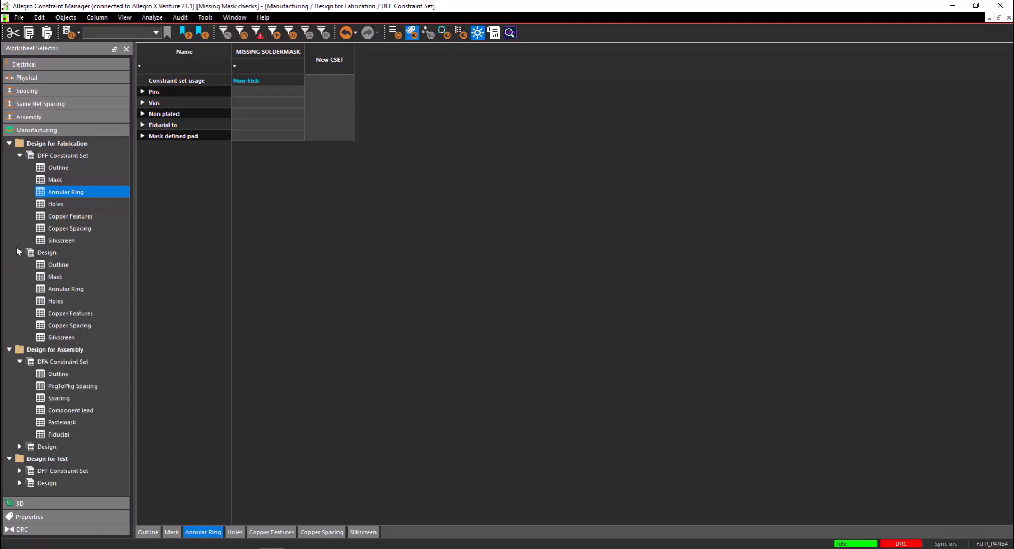
{"action": "left_click", "coordinate": [69, 291]}
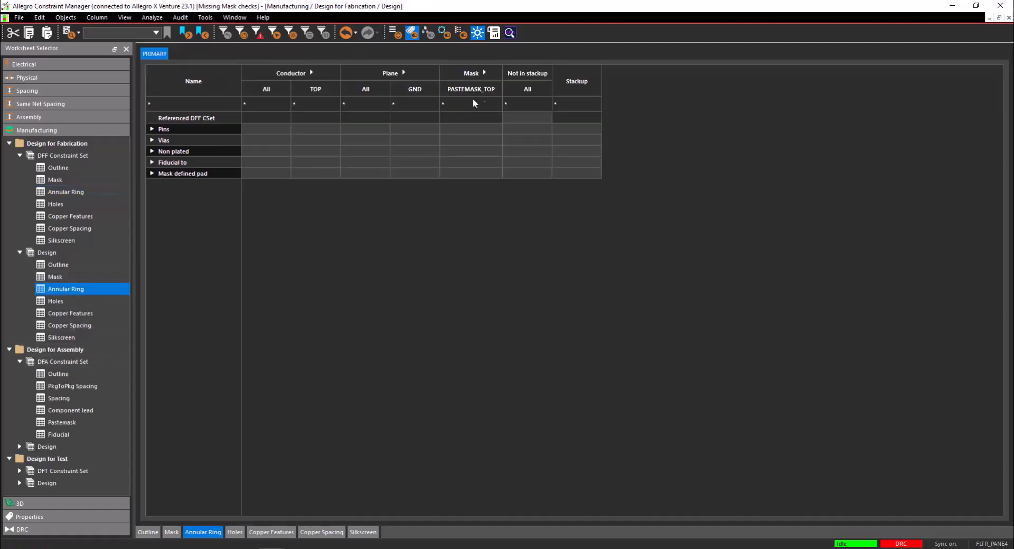
{"action": "left_click", "coordinate": [484, 73]}
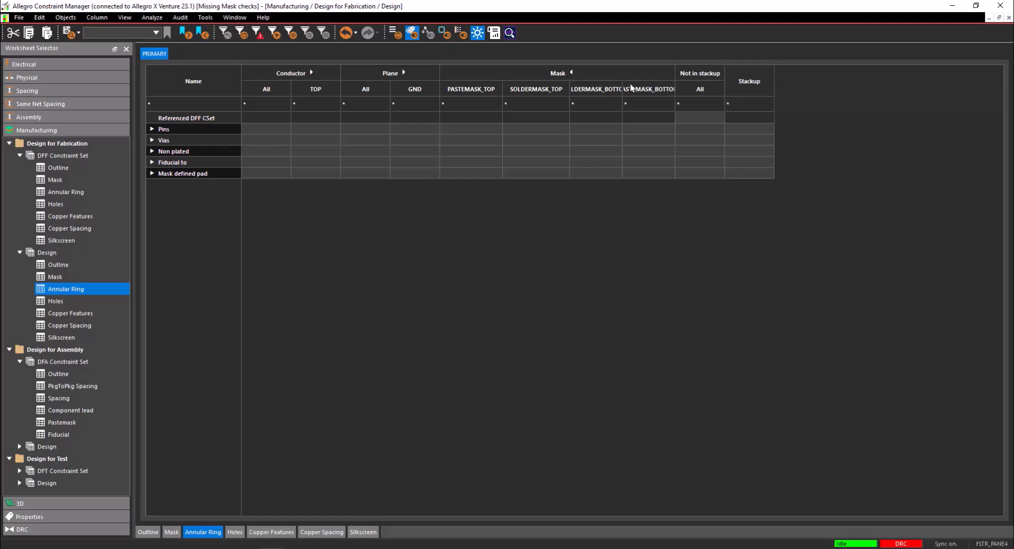
{"action": "left_click_drag", "start_coordinate": [636, 82], "coordinate": [641, 83]}
{"action": "left_click", "coordinate": [531, 118]}
{"action": "left_click", "coordinate": [531, 120]}
{"action": "left_click", "coordinate": [529, 133]}
{"action": "left_click", "coordinate": [583, 117]}
{"action": "left_click", "coordinate": [584, 119]}
{"action": "left_click", "coordinate": [587, 134]}
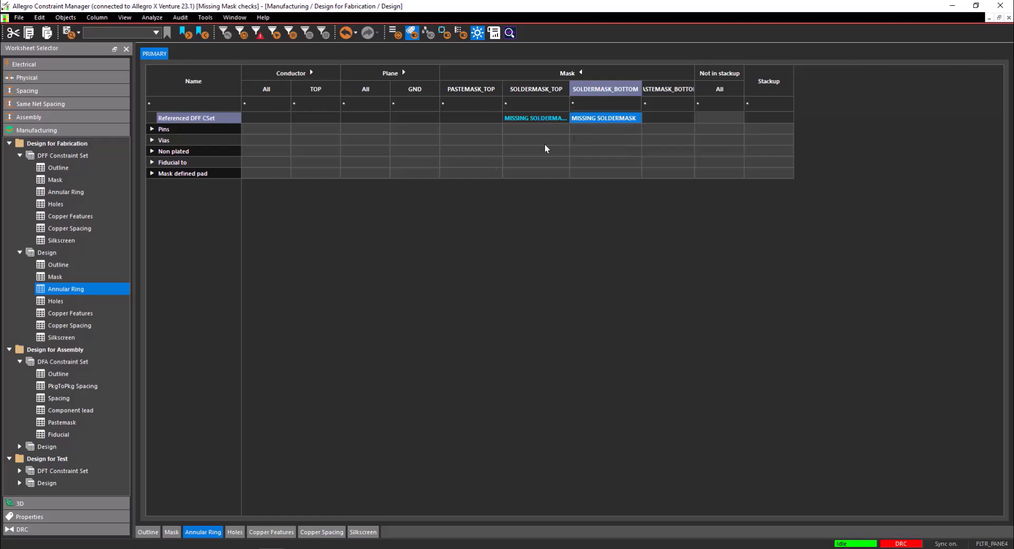
In the design-level DFA Pastemask worksheet, assign the Missing Pastemask set to the PASTEMASK_TOP and PASTEMASK_BOTTOM layers
{"action": "left_click", "coordinate": [19, 447]}
{"action": "scroll", "coordinate": [48, 436], "scroll_direction": "down", "scroll_amount": 2}
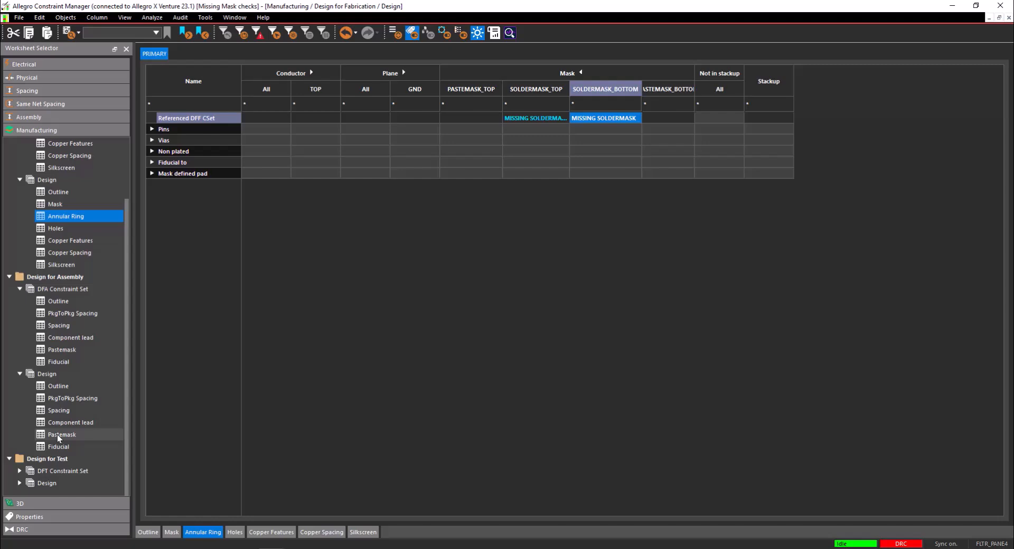
{"action": "left_click", "coordinate": [57, 435]}
{"action": "left_click", "coordinate": [143, 96]}
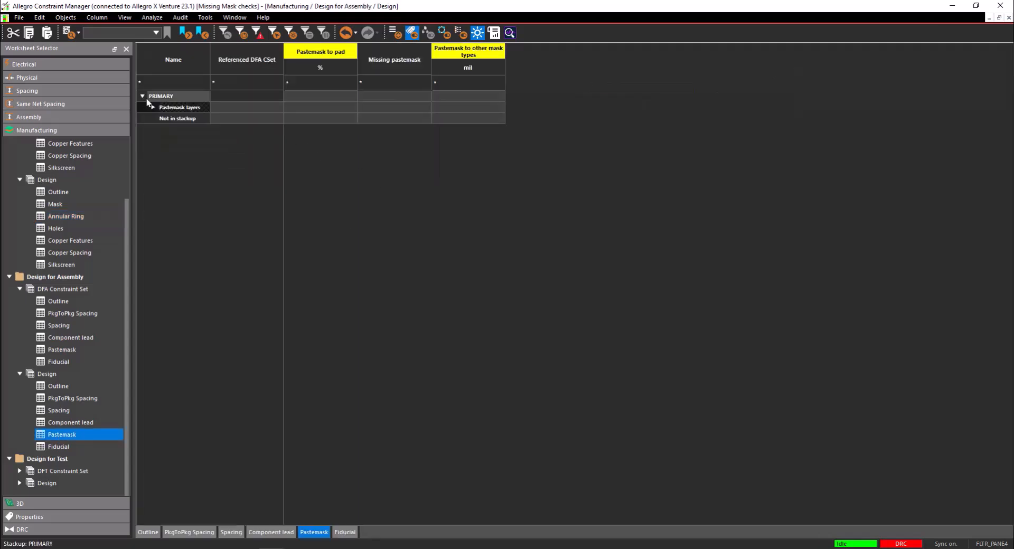
{"action": "left_click", "coordinate": [153, 107]}
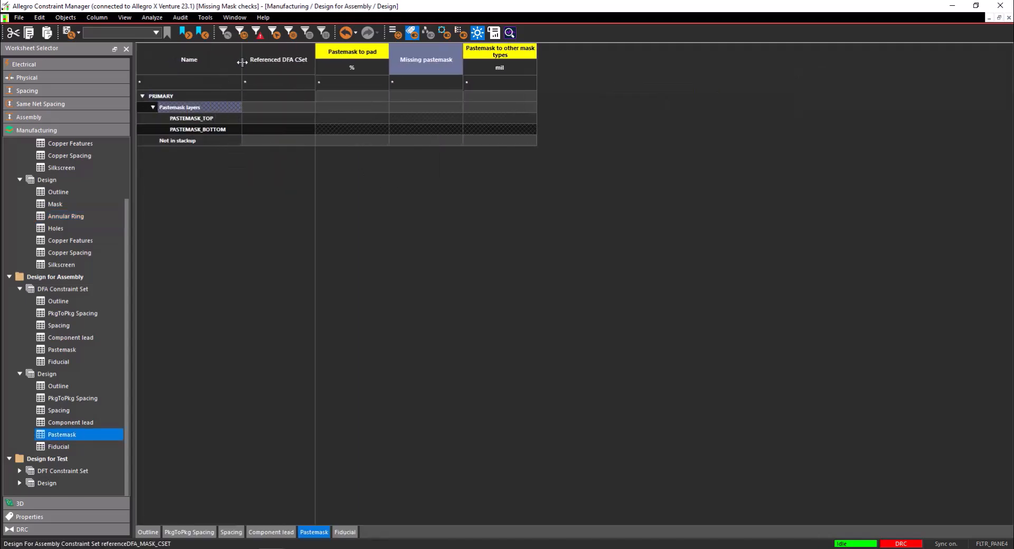
{"action": "left_click_drag", "start_coordinate": [282, 118], "coordinate": [288, 130]}
{"action": "left_click", "coordinate": [287, 128]}
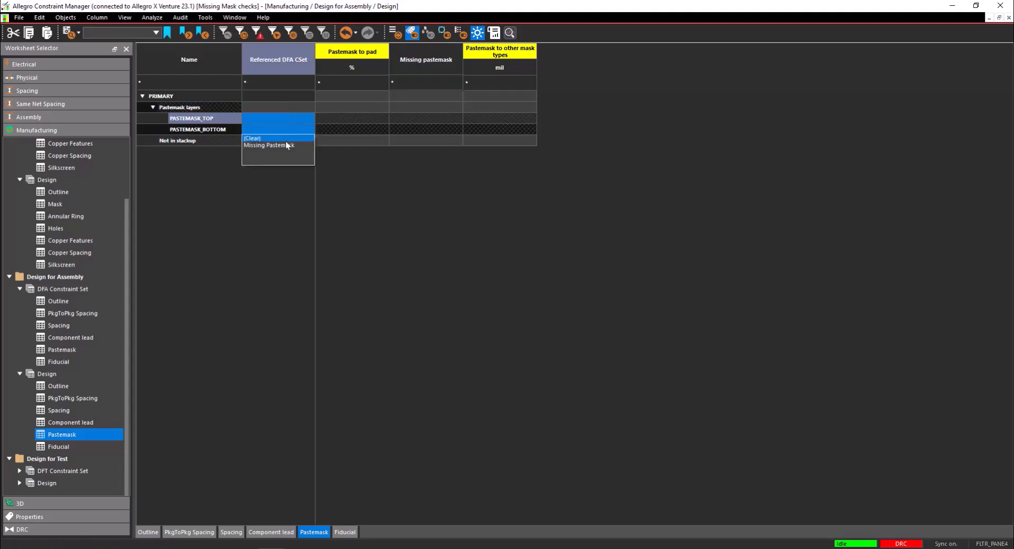
{"action": "left_click", "coordinate": [287, 145]}
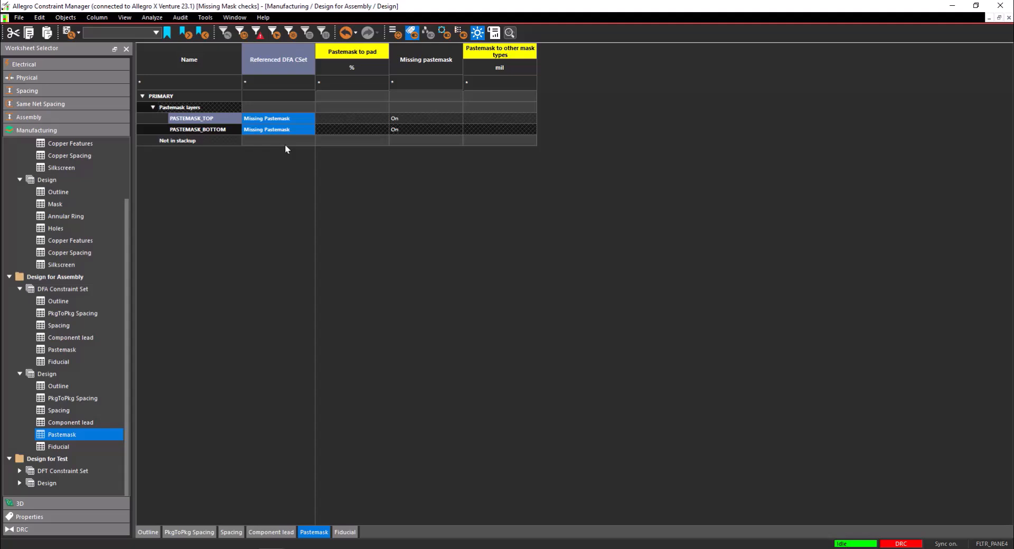
Switch to Allegro X Venture and update the board's DRC
{"action": "left_click", "coordinate": [223, 530]}
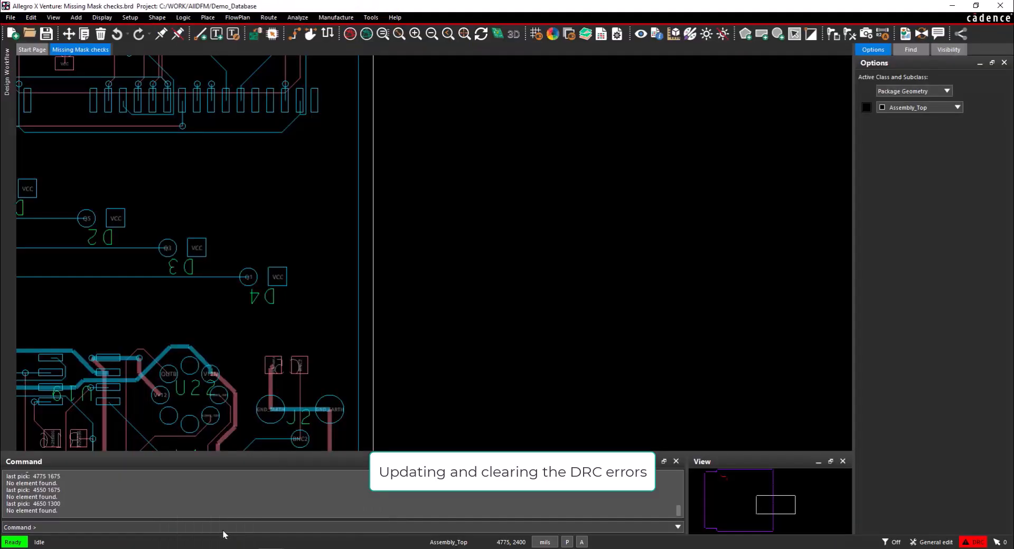
{"action": "left_click", "coordinate": [370, 18]}
{"action": "left_click", "coordinate": [379, 160]}
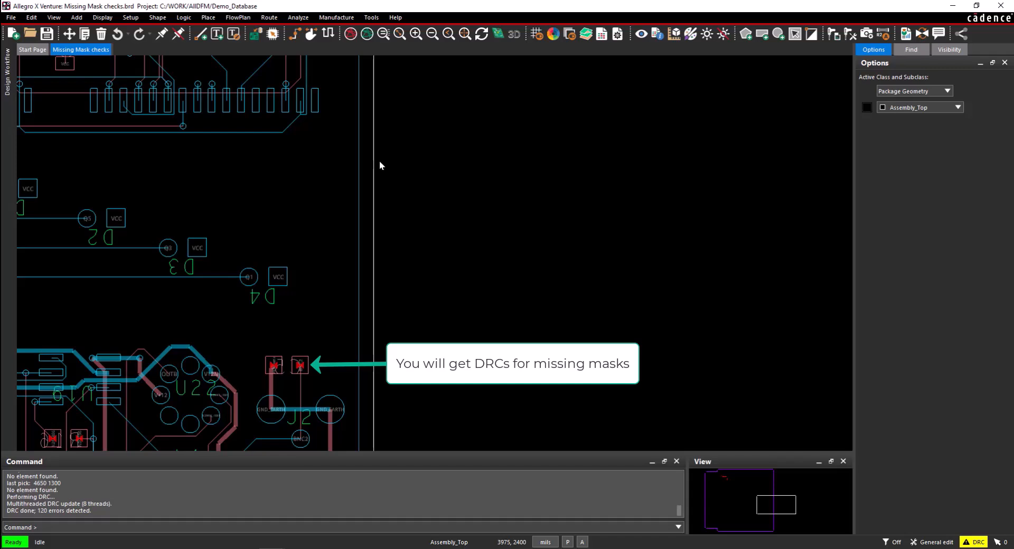
In the DRC Browser, locate the thru pin Missing mask error at (3475 900) and uncover that pin on the canvas
{"action": "left_click", "coordinate": [371, 18]}
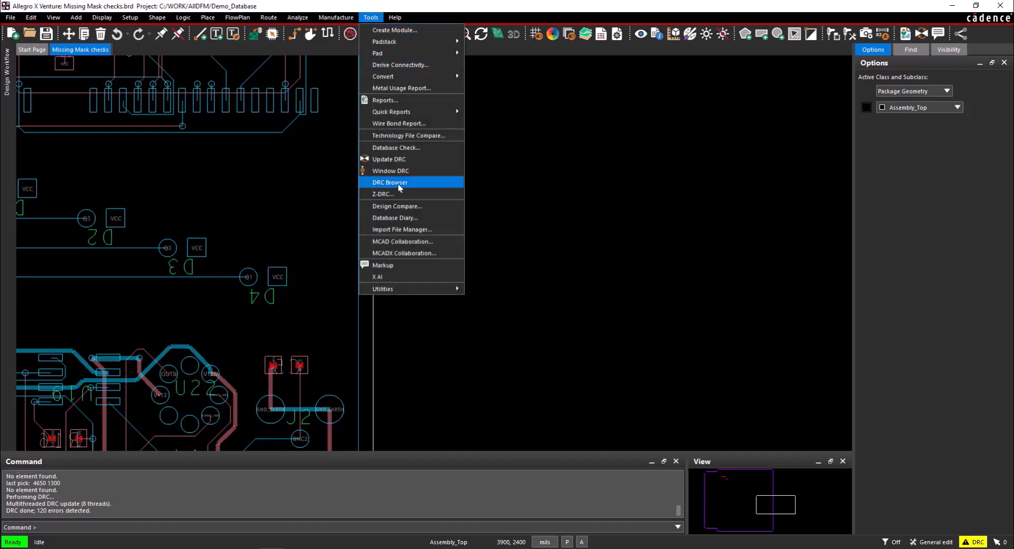
{"action": "left_click", "coordinate": [390, 182]}
{"action": "left_click", "coordinate": [210, 268]}
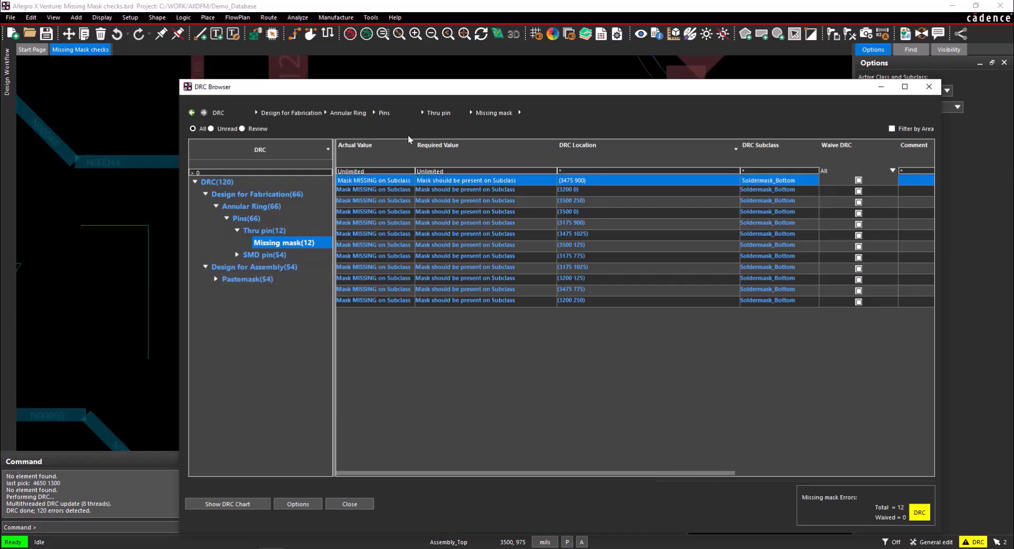
{"action": "left_click_drag", "start_coordinate": [436, 87], "coordinate": [419, 300]}
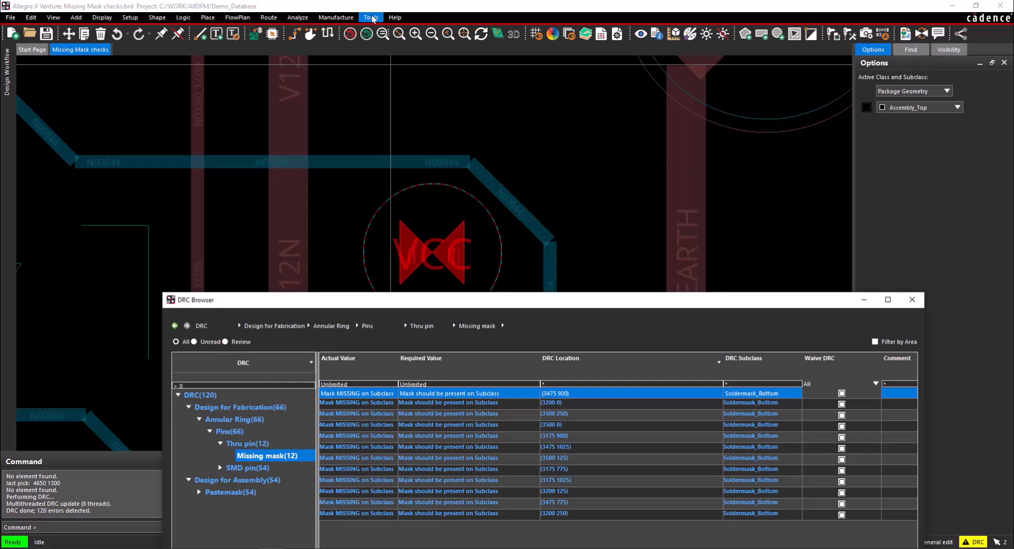
Open the design padstack 52C31D of the flagged VCC thru pin for editing
{"action": "left_click", "coordinate": [373, 19]}
{"action": "mouse_move", "coordinate": [387, 45]}
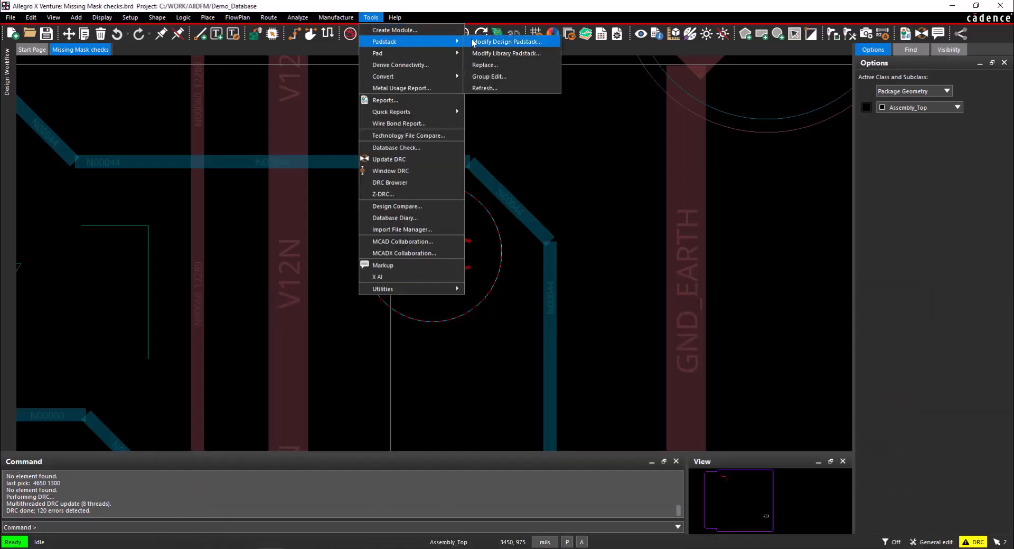
{"action": "left_click", "coordinate": [477, 38]}
{"action": "left_click", "coordinate": [413, 264]}
{"action": "right_click", "coordinate": [413, 264]}
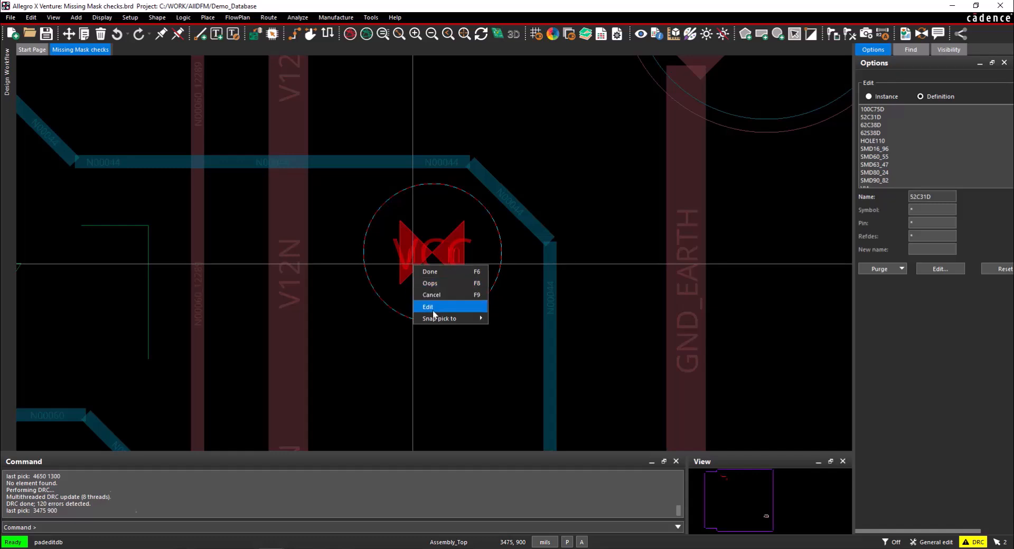
{"action": "left_click", "coordinate": [432, 310]}
Copy the SOLDERMASK_TOP Circle 58 pad to SOLDERMASK_BOTTOM, then update the padstack to the design and exit its editor
{"action": "left_click", "coordinate": [589, 99]}
{"action": "left_click", "coordinate": [467, 146]}
{"action": "right_click", "coordinate": [467, 147]}
{"action": "left_click", "coordinate": [486, 150]}
{"action": "left_click", "coordinate": [474, 161]}
{"action": "right_click", "coordinate": [474, 162]}
{"action": "left_click", "coordinate": [507, 194]}
{"action": "left_click", "coordinate": [269, 67]}
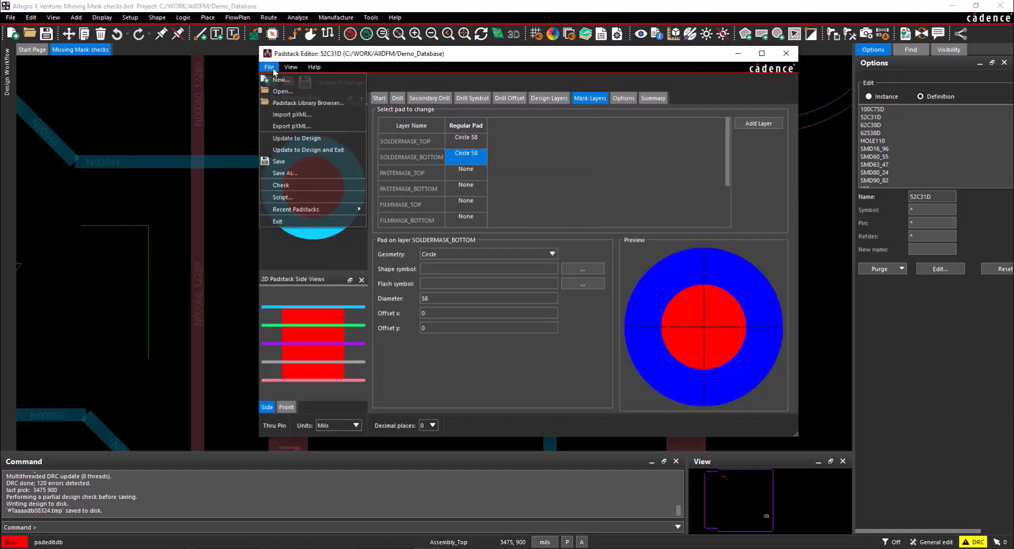
{"action": "left_click", "coordinate": [278, 152]}
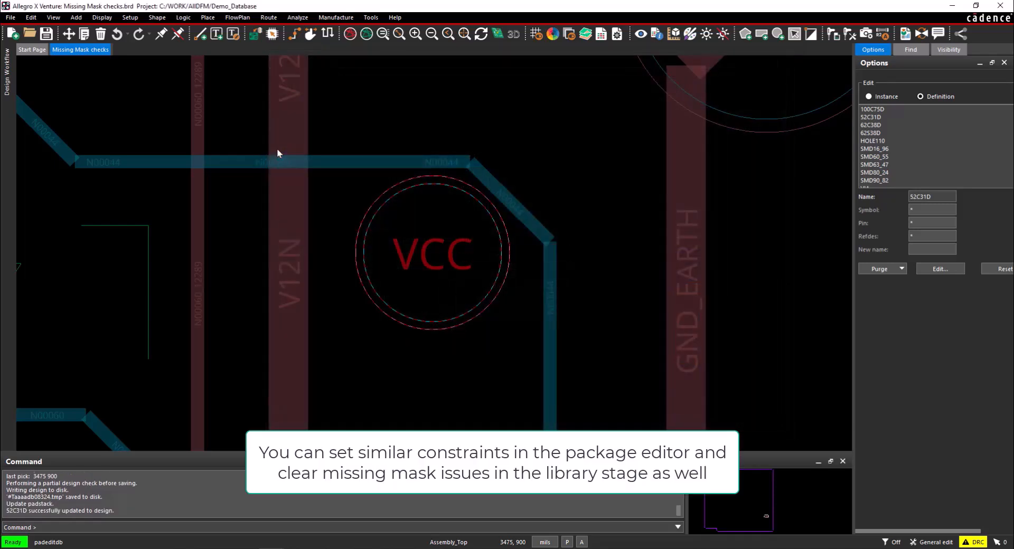